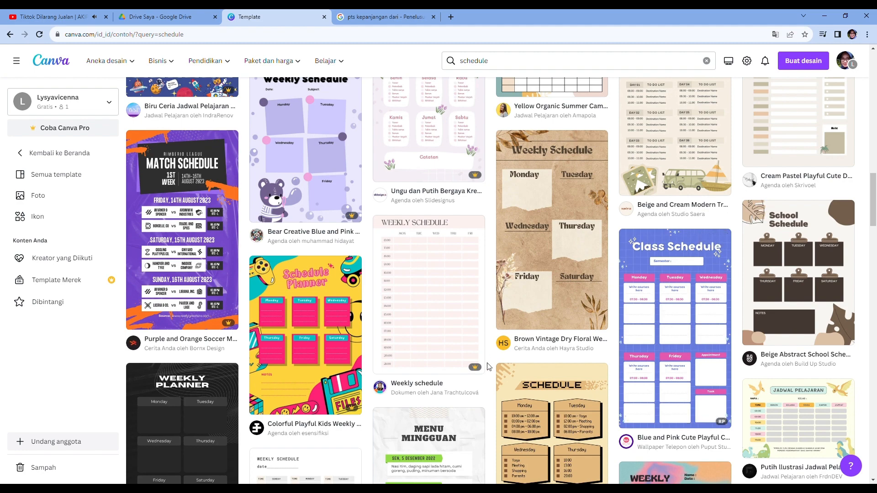
- Browse the schedule template search results for a suitable design
scroll(489, 367, down, 5)
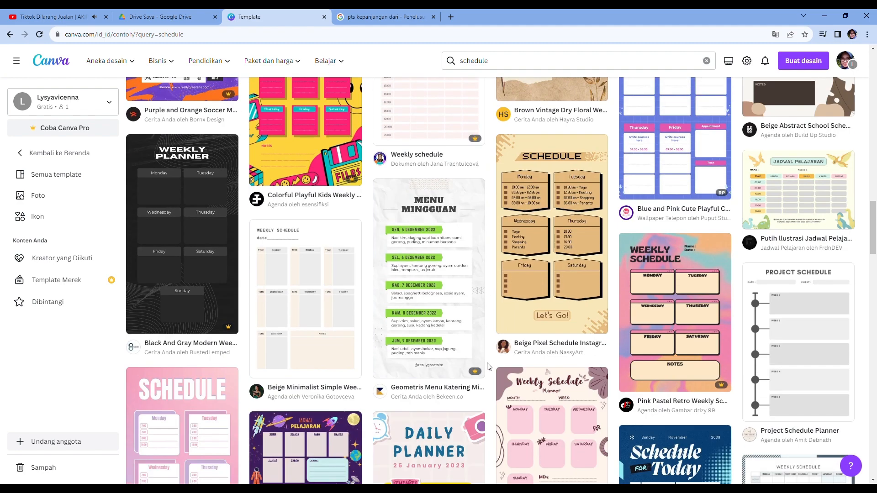
scroll(488, 367, down, 3)
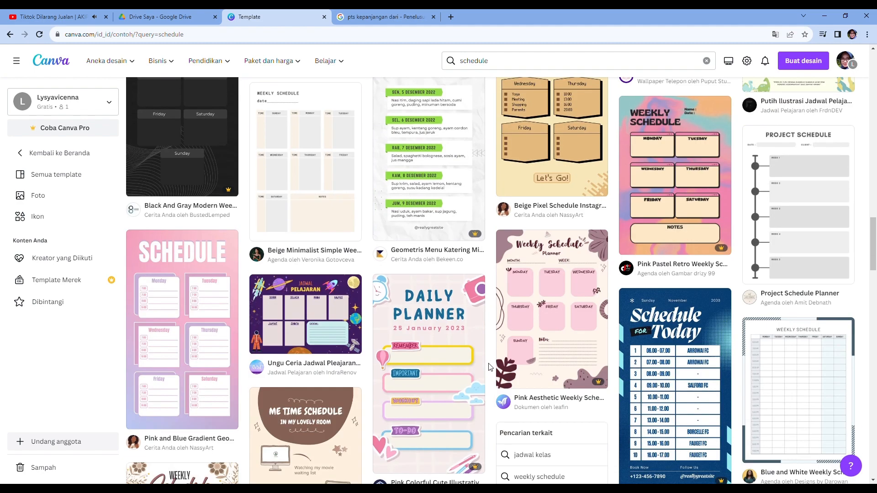
mouse_move(208, 397)
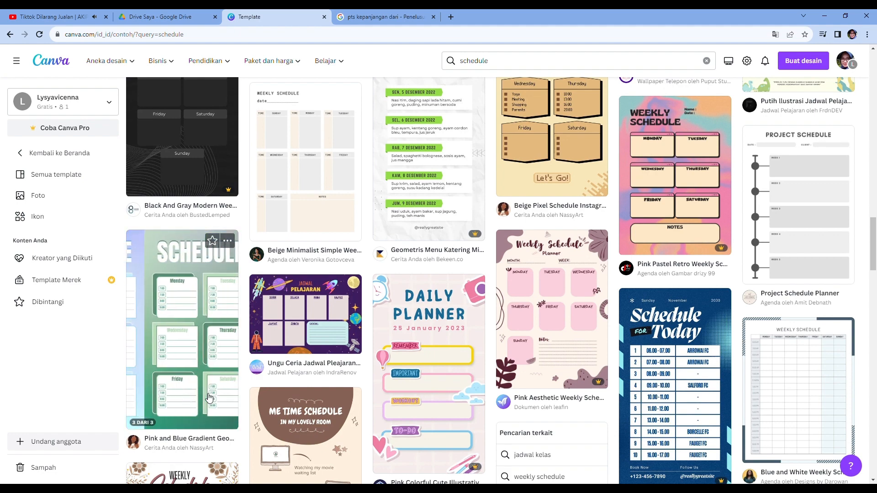
scroll(514, 380, down, 3)
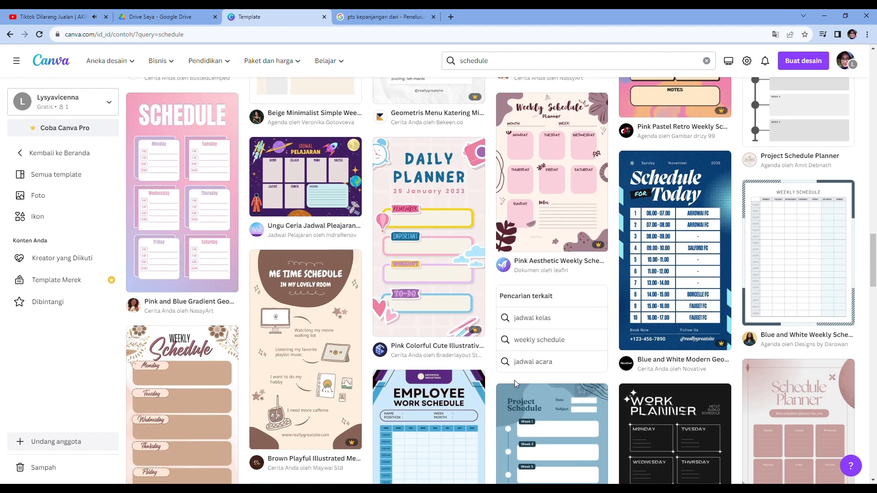
scroll(514, 382, down, 3)
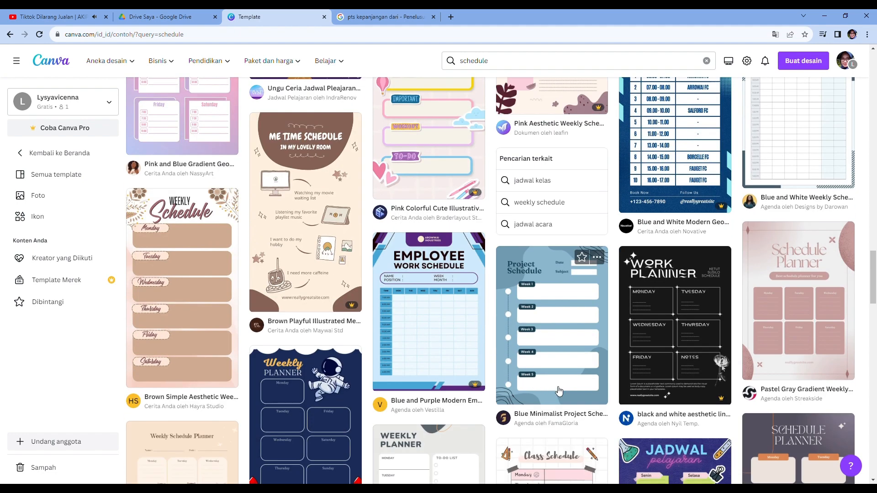
scroll(559, 391, down, 7)
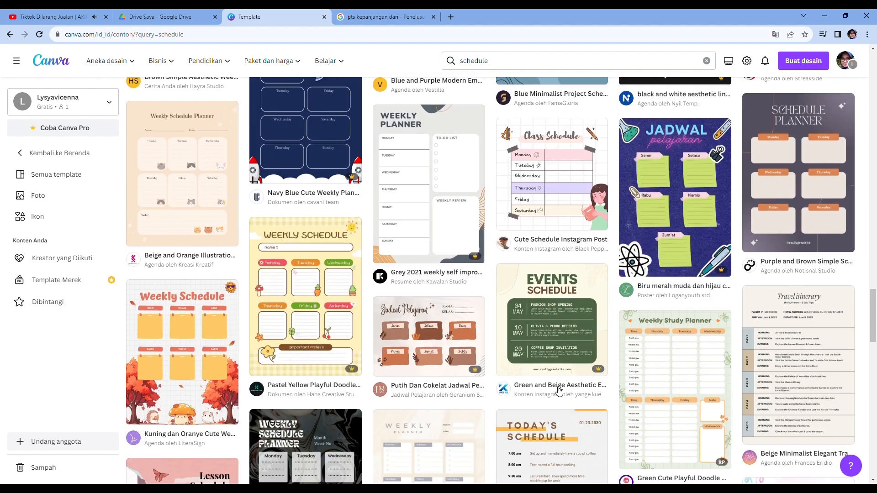
scroll(558, 390, down, 8)
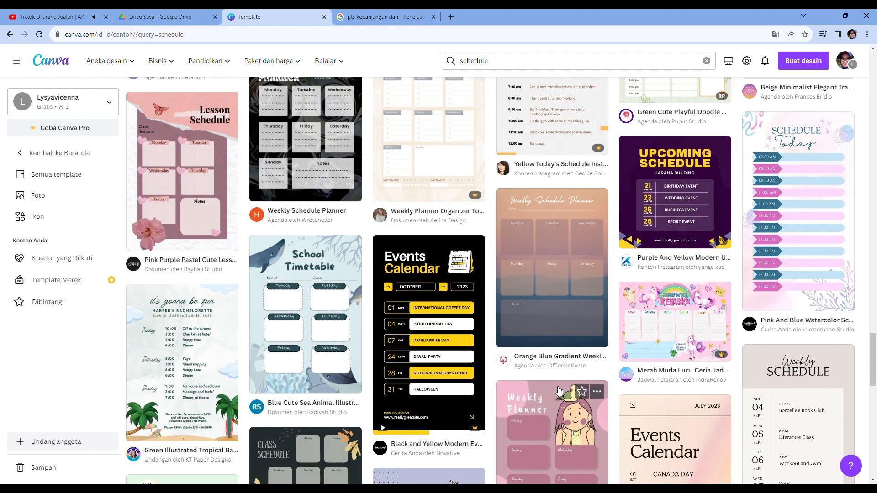
scroll(558, 390, down, 8)
scroll(558, 391, down, 3)
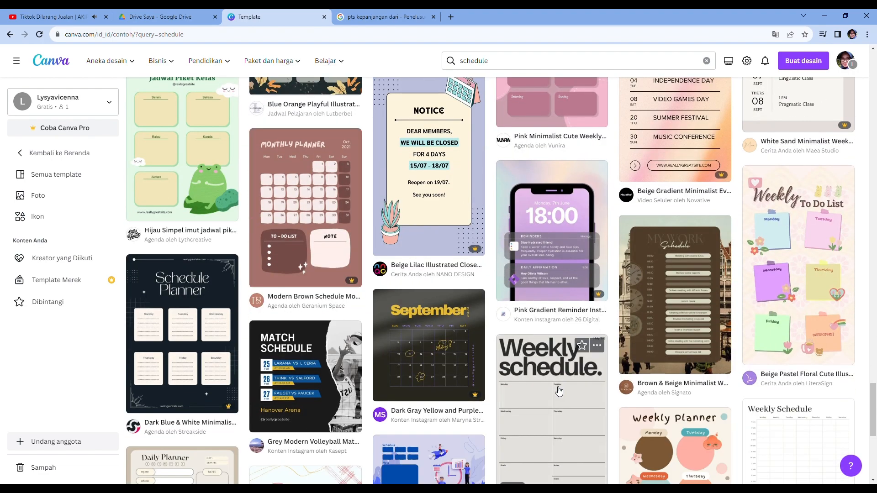
scroll(558, 391, down, 8)
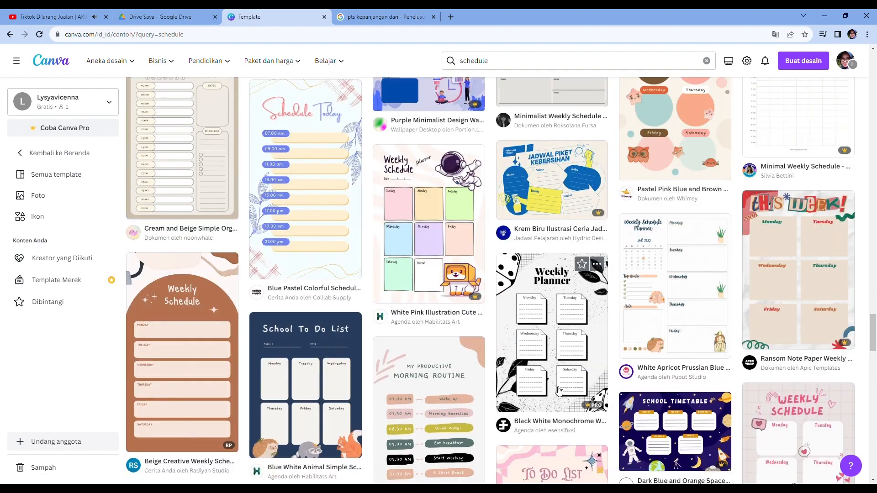
scroll(558, 390, down, 3)
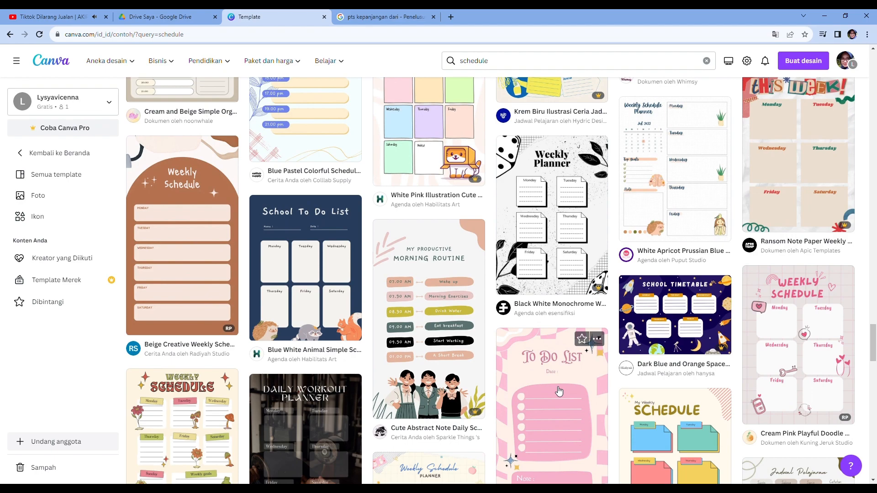
scroll(558, 391, down, 6)
scroll(558, 390, down, 8)
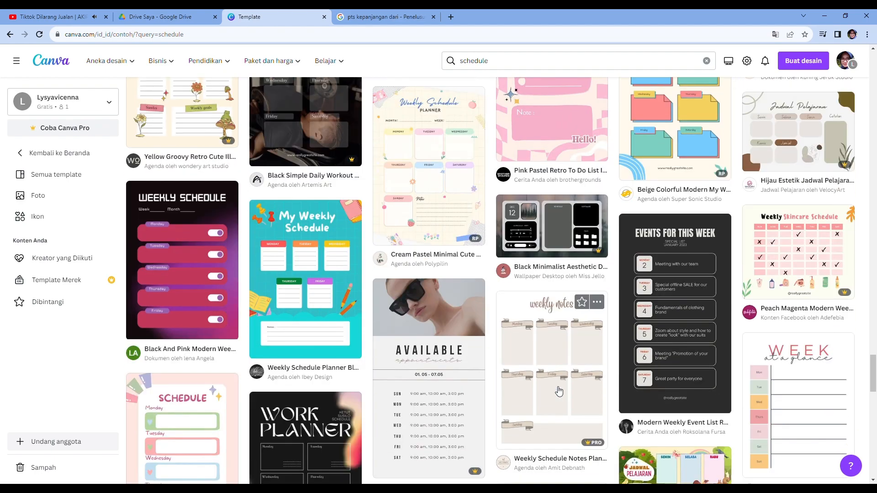
scroll(556, 390, up, 3)
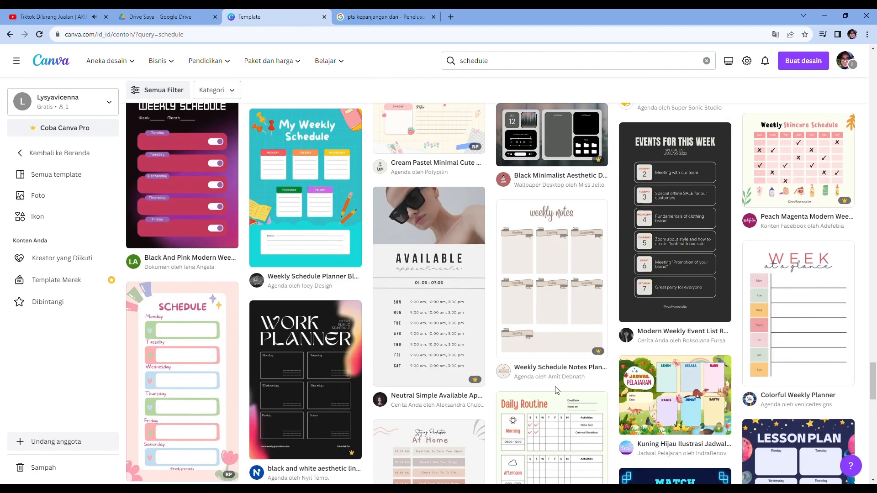
scroll(557, 390, down, 8)
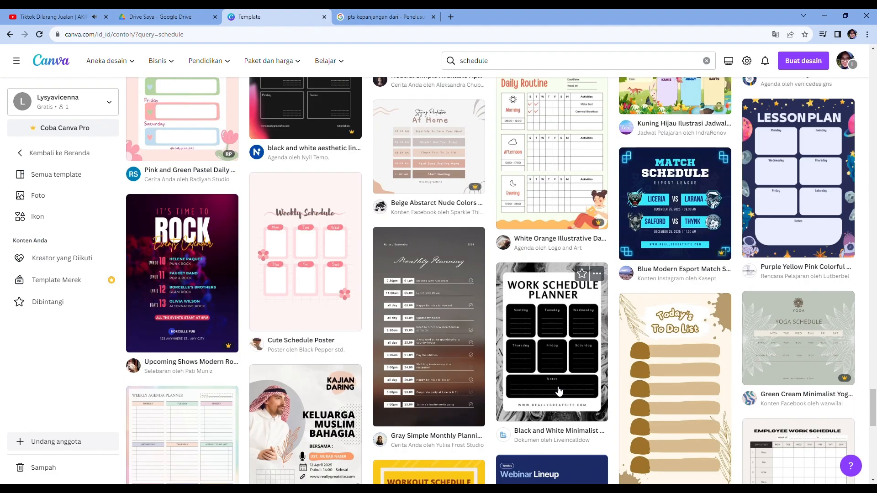
scroll(559, 391, down, 5)
scroll(558, 390, down, 10)
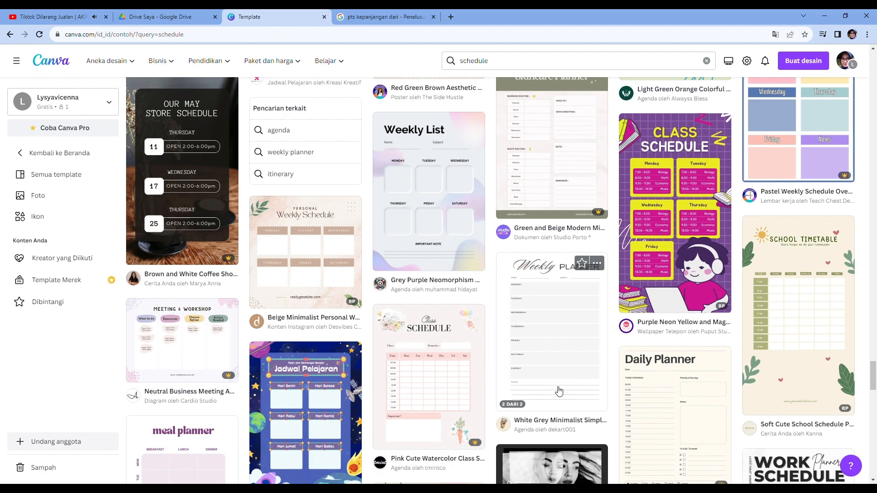
scroll(559, 391, up, 10)
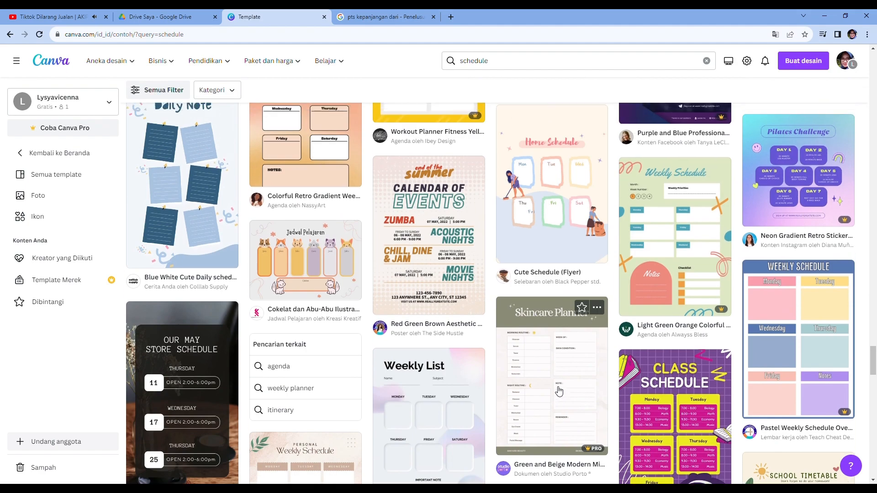
scroll(558, 390, down, 20)
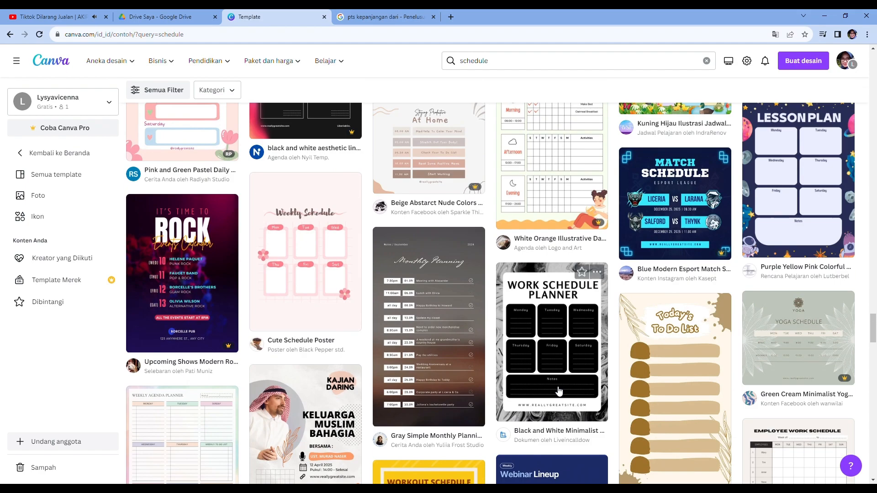
scroll(559, 390, down, 10)
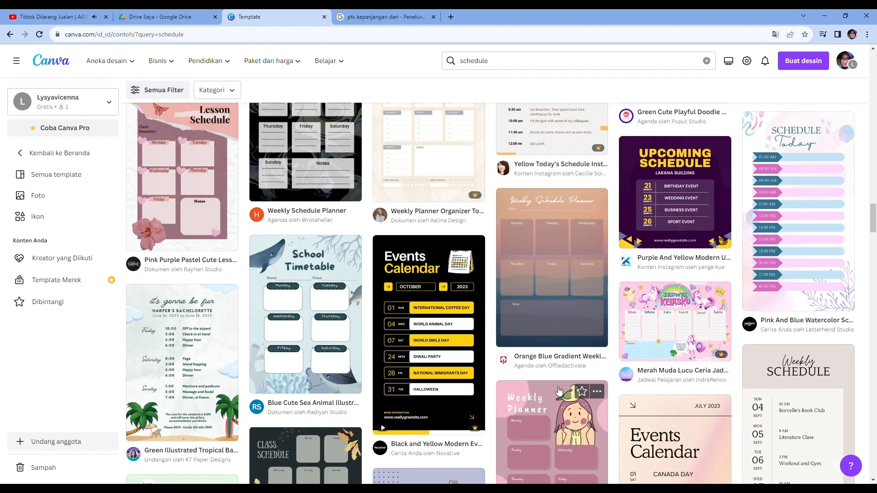
- Open the Green Illustrated Tropical Bachelorette template for editing
click(190, 353)
click(613, 168)
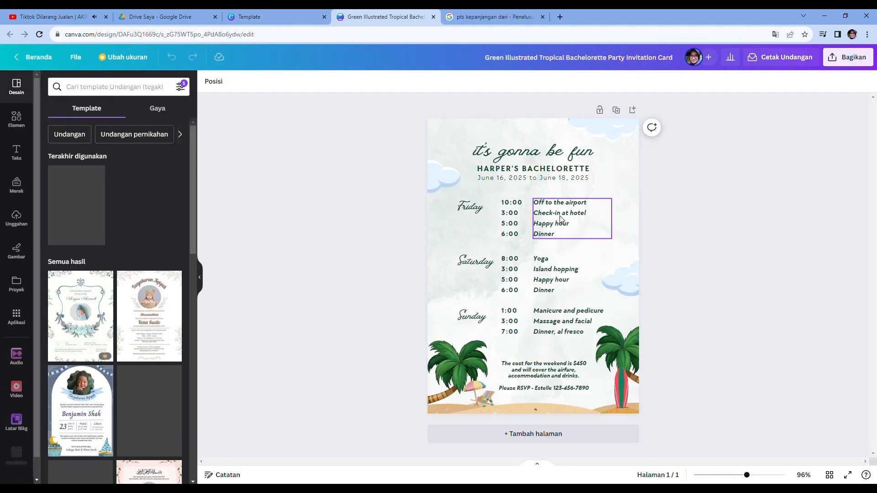
- Replace the script heading with 'Penilaian Tengah Semester' on two lines
click(541, 158)
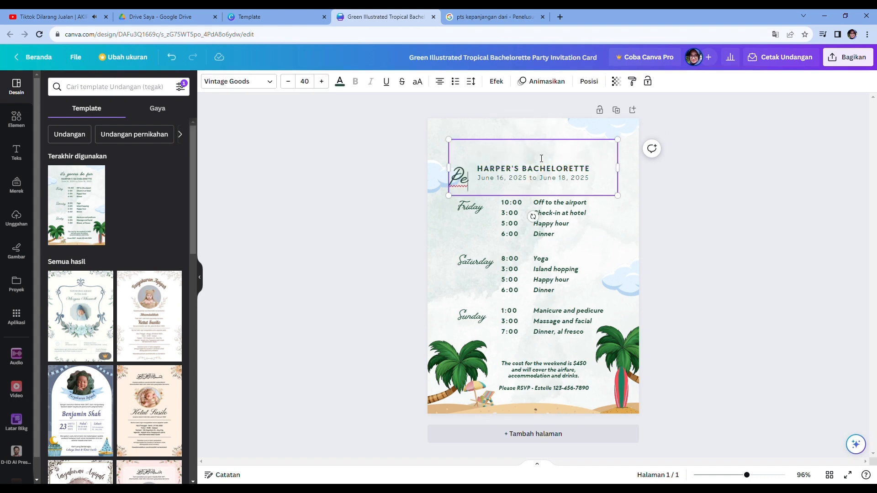
text(Penilaian Ak)
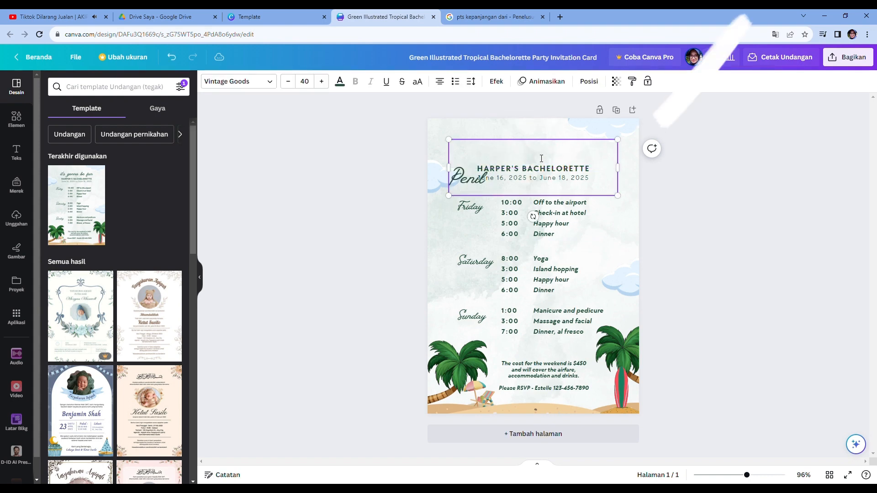
key(BackSpace)
key(BackSpace)
text(Tengah)
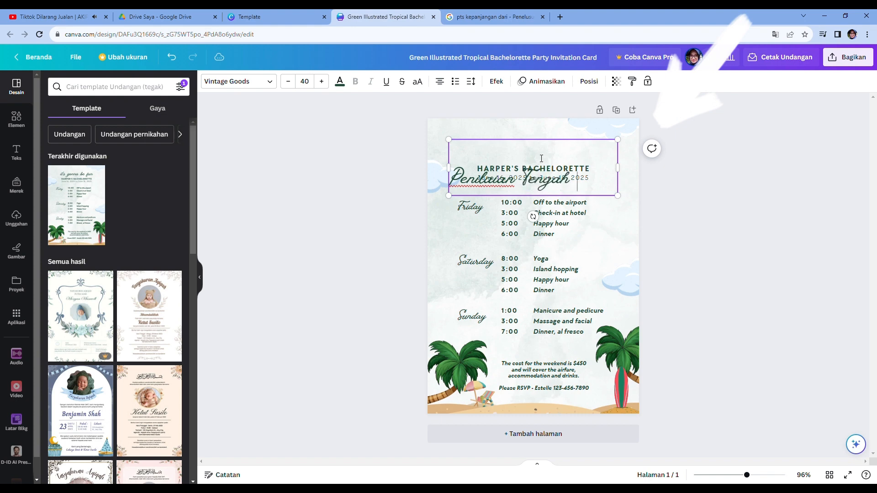
key(Return)
text(Semester)
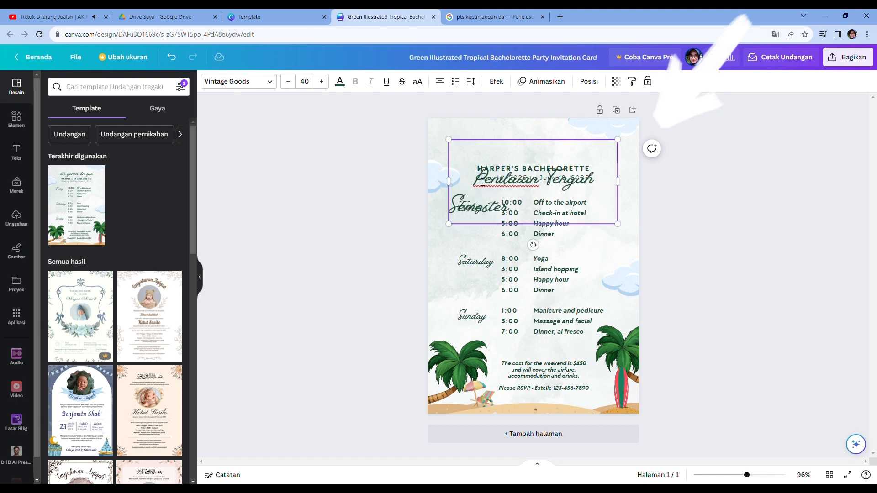
- Change the heading text to 'Jadwal' and move it to the top centre of the card
key(ctrl+a)
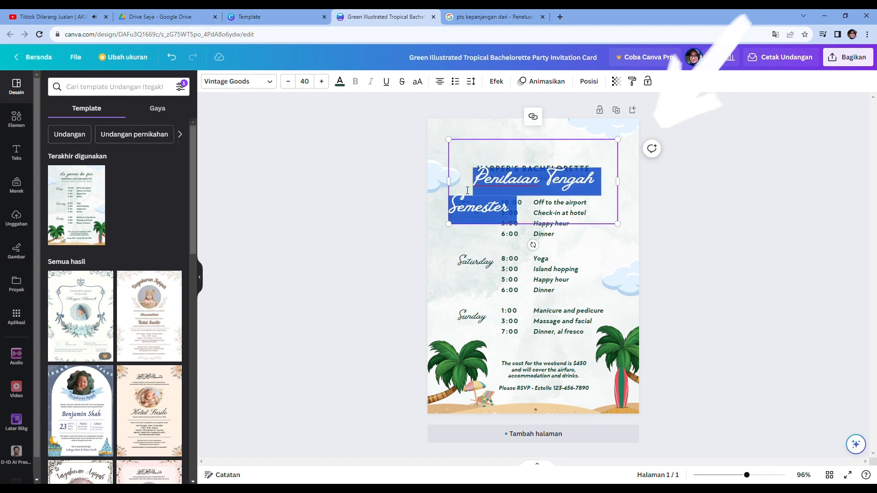
key(BackSpace)
text(Jadwal)
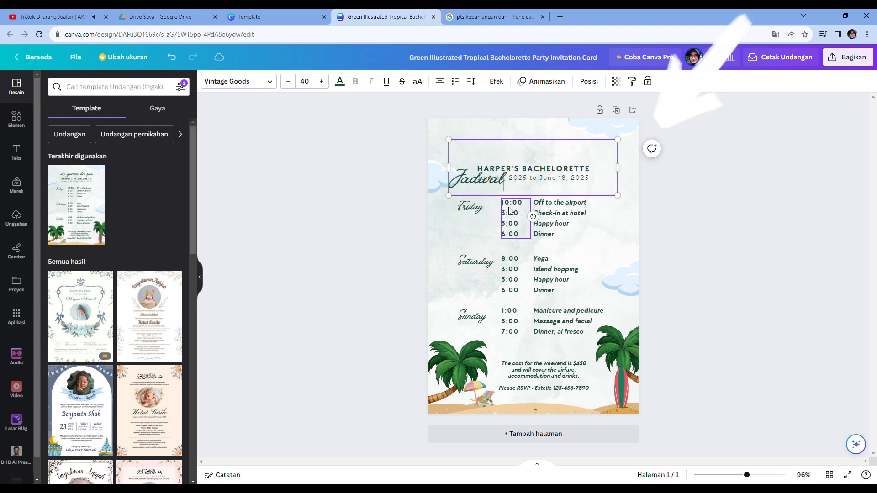
click(469, 222)
drag(481, 181, 534, 159)
- Paste 'Penilaian Tengah Semester' over the HARPER'S BACHELORETTE subtitle
click(538, 206)
double_click(546, 169)
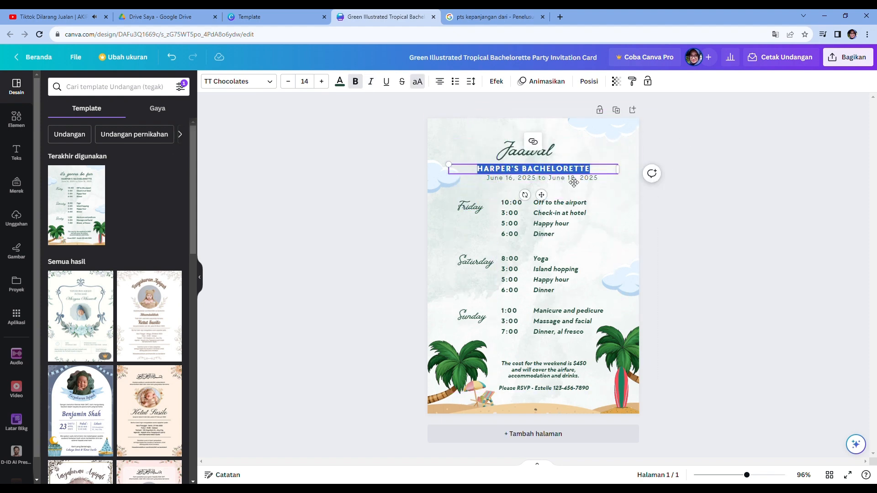
text(PENILAIAN TENGAH SEMESTER)
- Replace the date line under the subtitle with '20-26 September 2023'
click(558, 203)
click(524, 180)
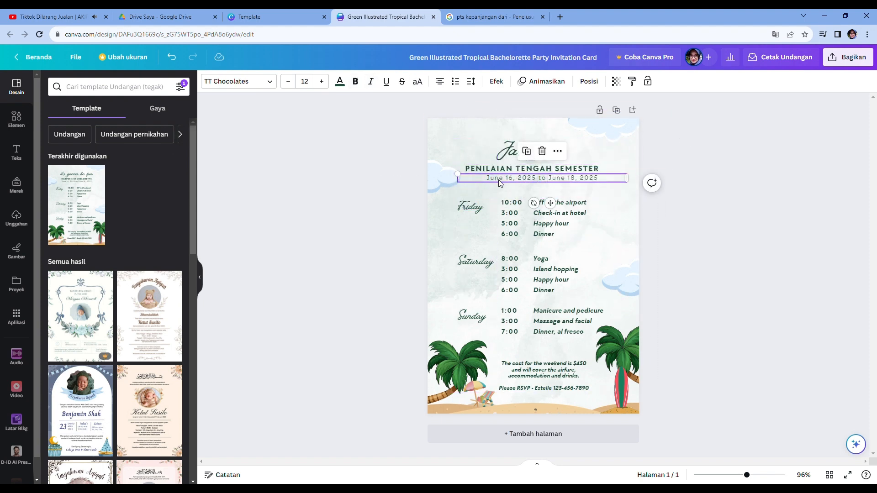
double_click(499, 181)
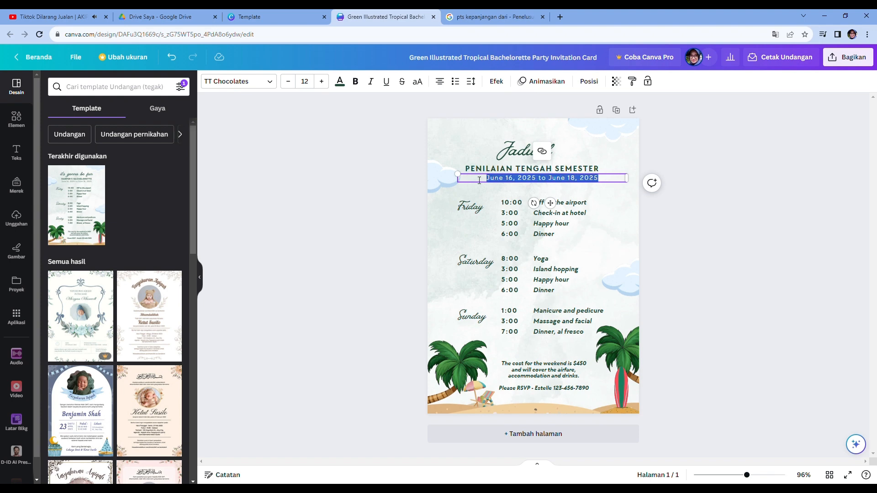
text(20-26 September 2023)
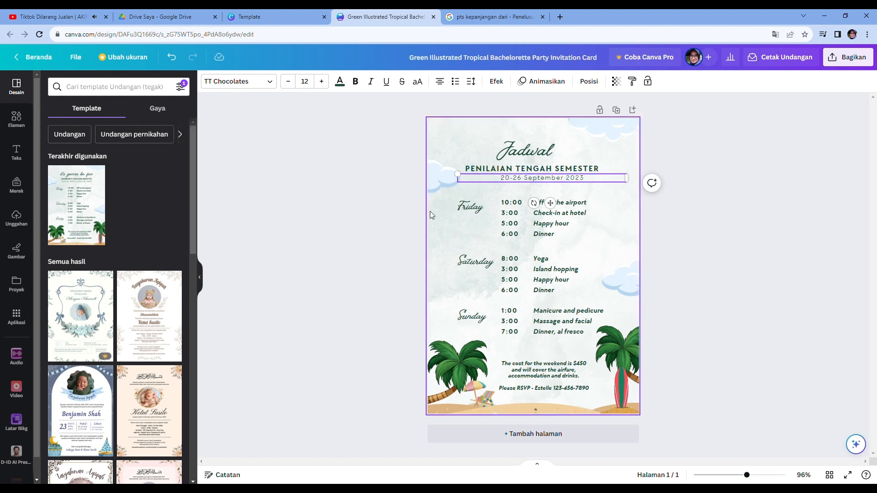
- Rename the Friday label to 'Rabu, 20 Sept 2023' and widen its text box leftward
double_click(471, 207)
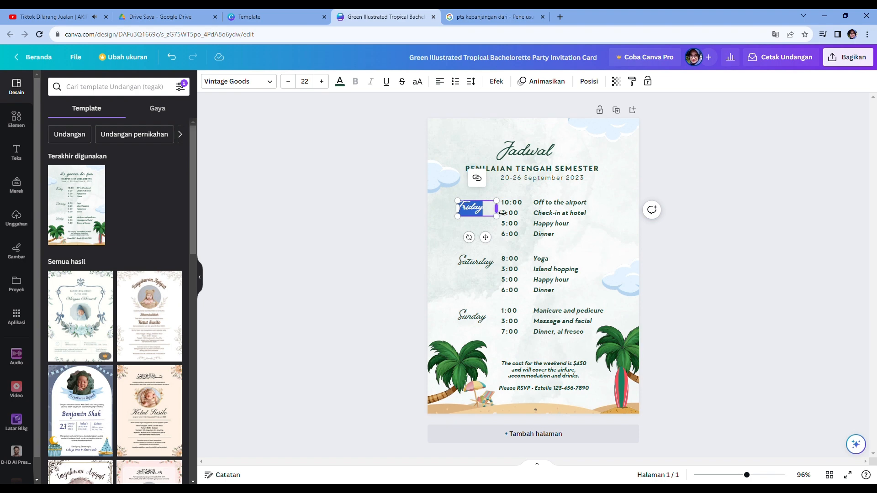
text(Rabu)
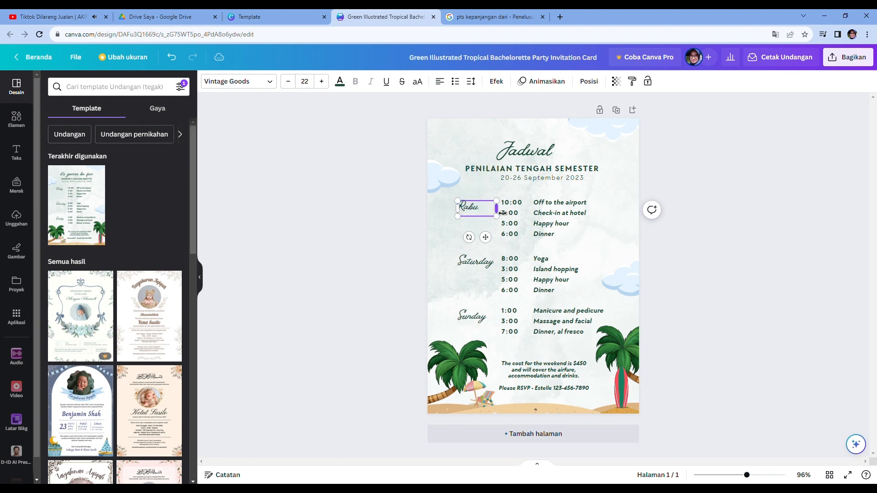
text(, 20 Sept 2023)
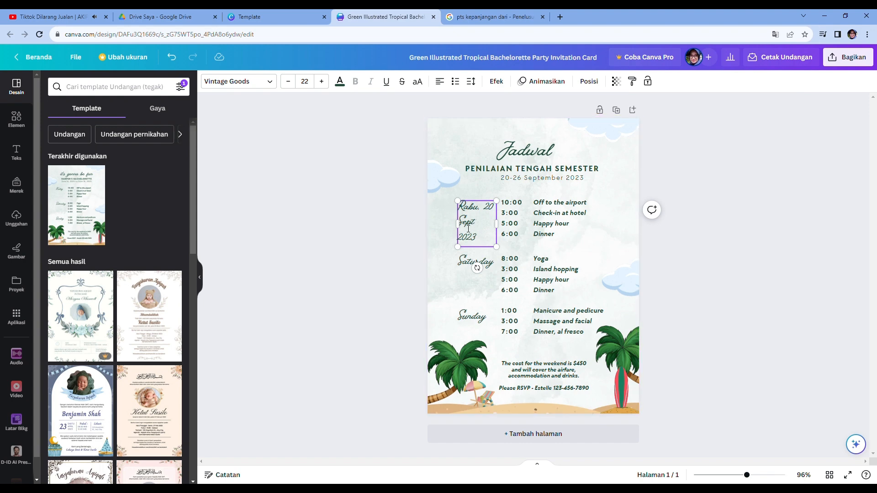
drag(458, 223, 448, 223)
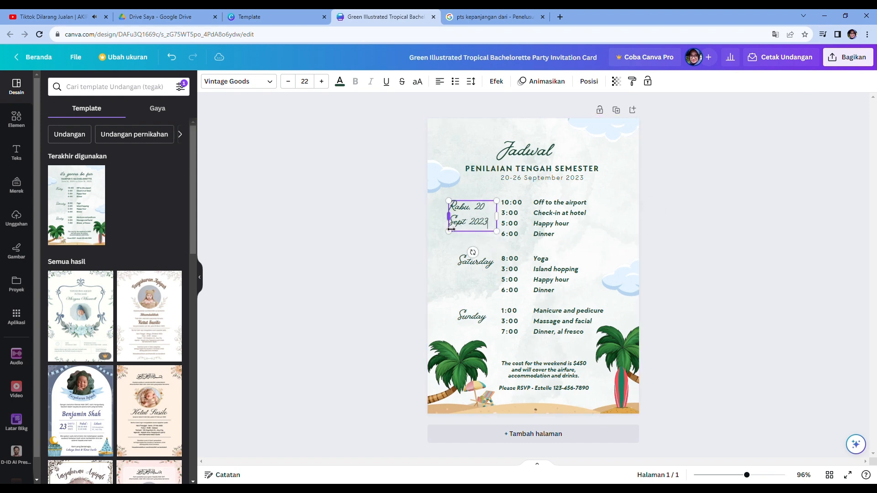
- Replace Wednesday's times with 07.00-08.30, 09.00-10.00 and 10.00-11.00, then widen and reposition the time column
click(532, 234)
click(517, 204)
click(517, 210)
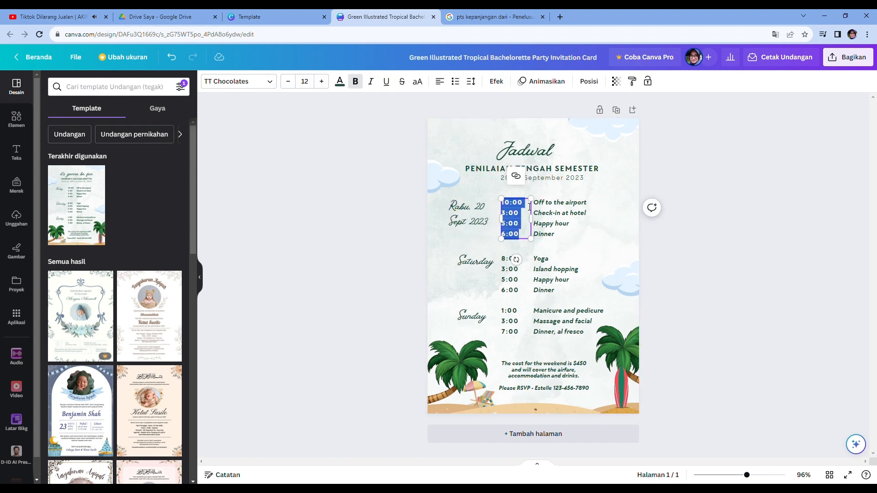
drag(539, 218, 540, 217)
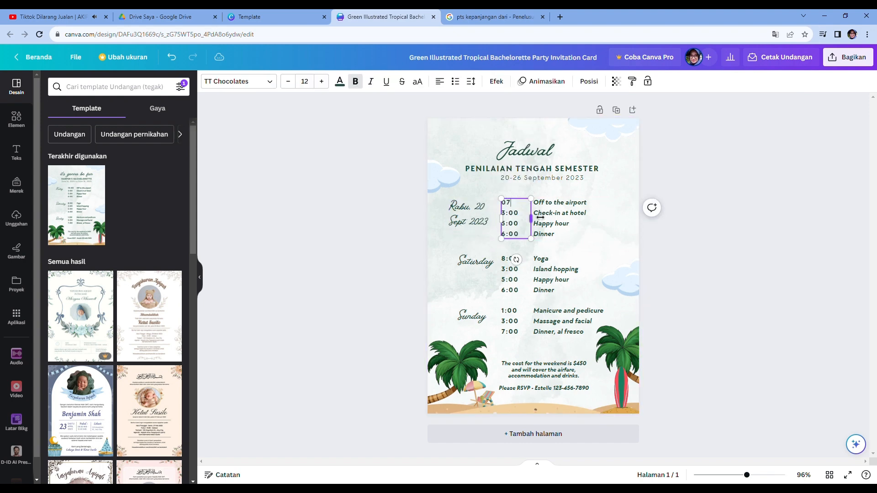
drag(540, 218, 570, 218)
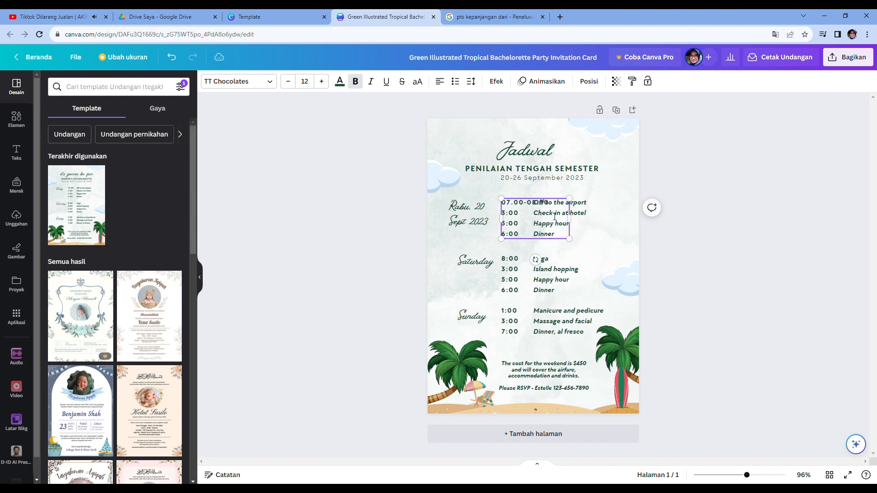
click(524, 213)
text(09.00)
key(BackSpace)
key(BackSpace)
key(BackSpace)
key(BackSpace)
key(BackSpace)
key(BackSpace)
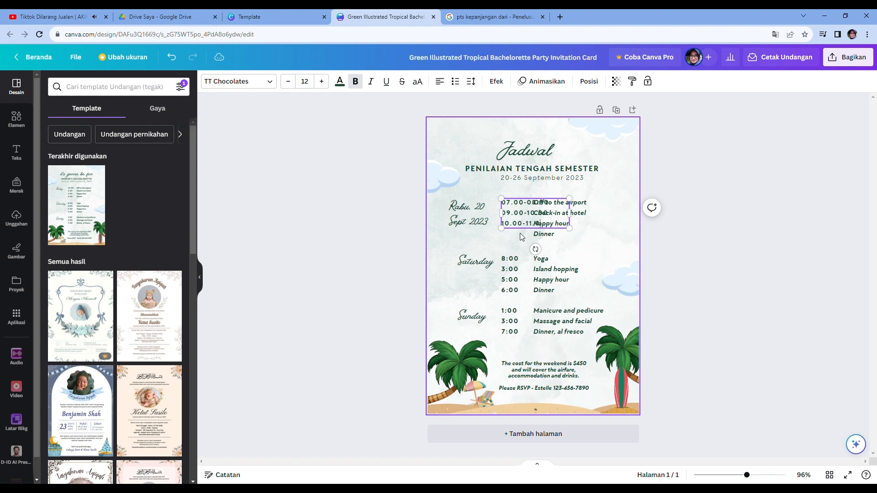
drag(569, 213, 602, 216)
click(599, 251)
drag(542, 220, 537, 223)
- Replace Wednesday's activities with PAI, Pancasila (PKN) and PLBG
click(582, 222)
double_click(579, 236)
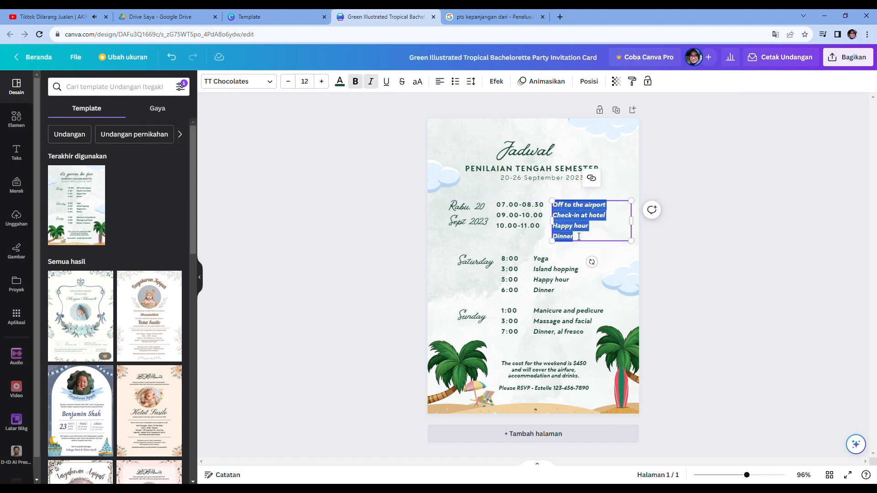
key(BackSpace)
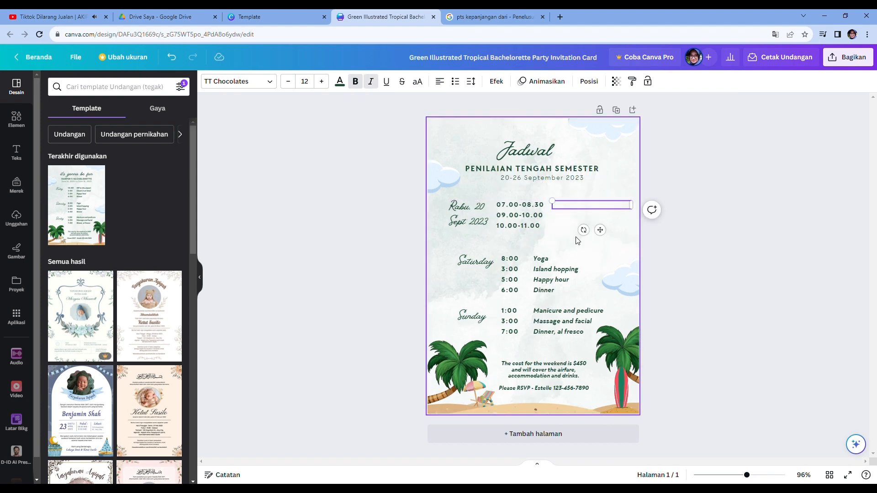
text(PAI)
key(Return)
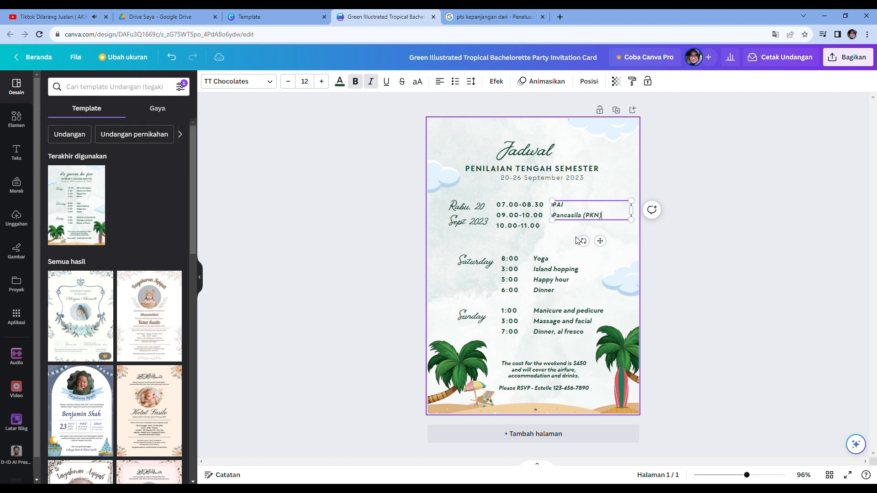
text(Pancasila (PKN))
key(Return)
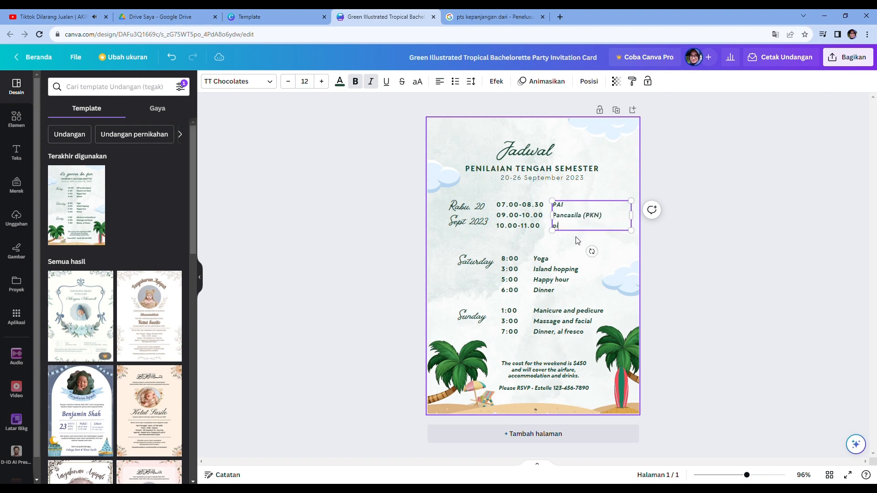
text(PLG)
key(BackSpace)
text(BG)
key(Return)
key(BackSpace)
- Scale down the Wednesday date label and nudge the Wednesday columns into alignment
click(561, 279)
click(513, 271)
click(475, 217)
drag(498, 233, 525, 218)
click(549, 269)
drag(597, 229, 593, 229)
click(562, 271)
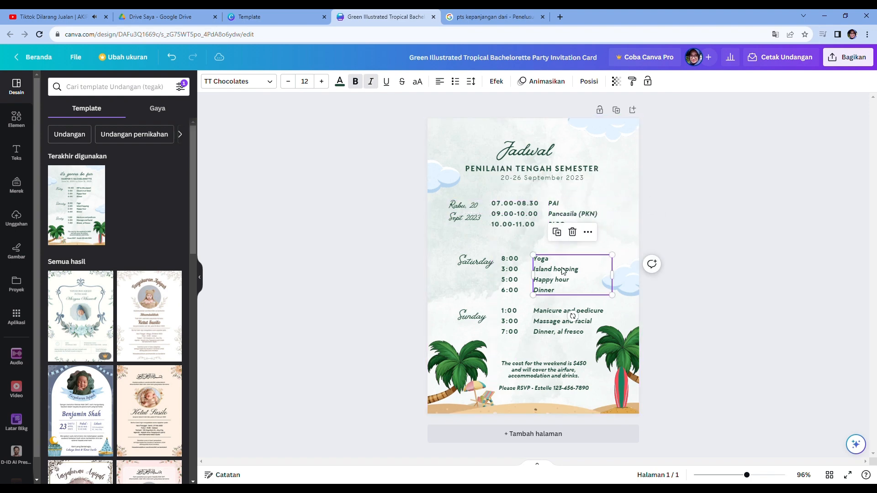
- Rename the Saturday label to 'Kamis, 21 Sept 2023' and scale it down to match Wednesday's label
click(483, 262)
double_click(483, 263)
key(BackSpace)
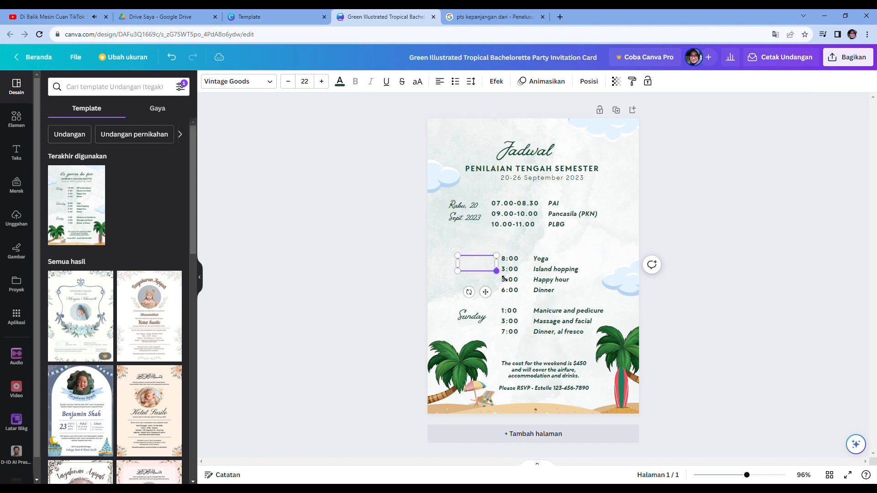
text(Kamis, 21 S)
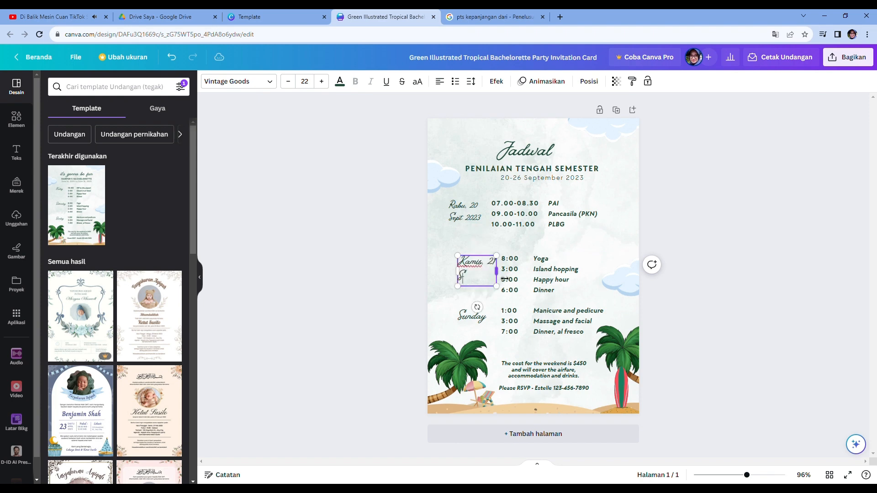
text(ept 2023)
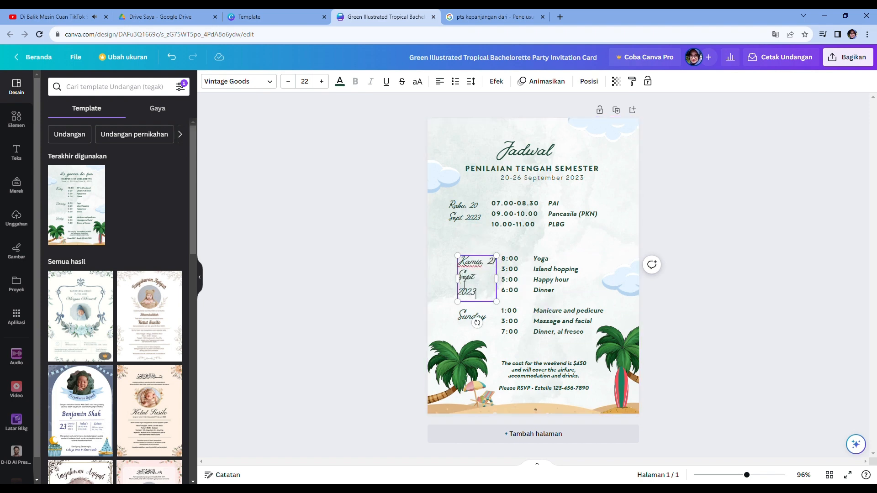
drag(458, 282, 542, 274)
click(520, 285)
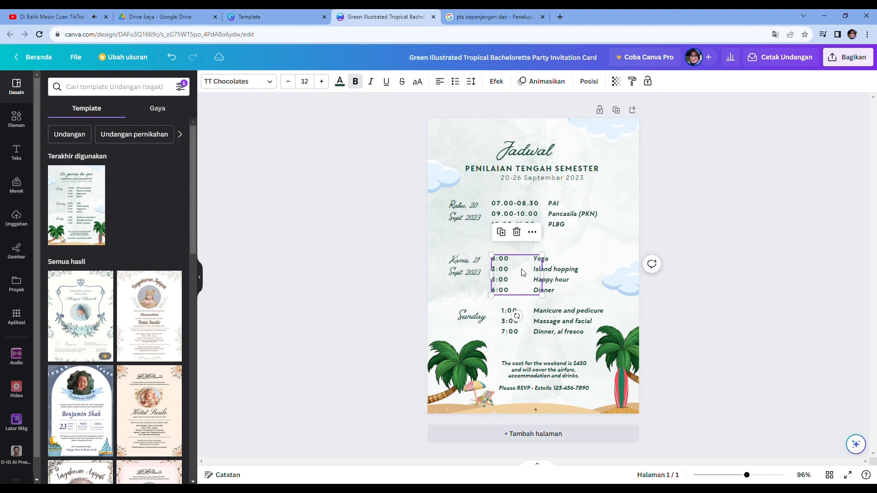
- Replace Thursday's times with 07.30-08.30, 09.00-10.00 and 10.00-11.00, widening the time box
double_click(515, 263)
key(BackSpace)
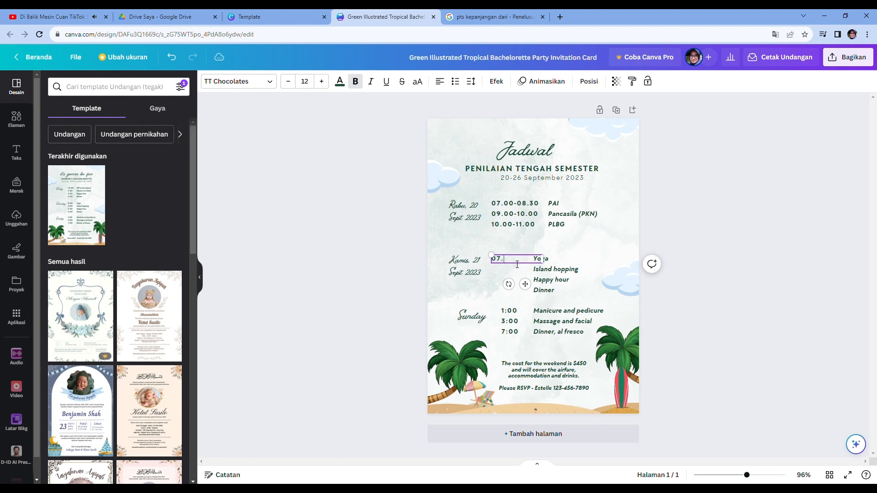
text(07.30-08.30)
key(Return)
text(09.00-10.00)
key(Return)
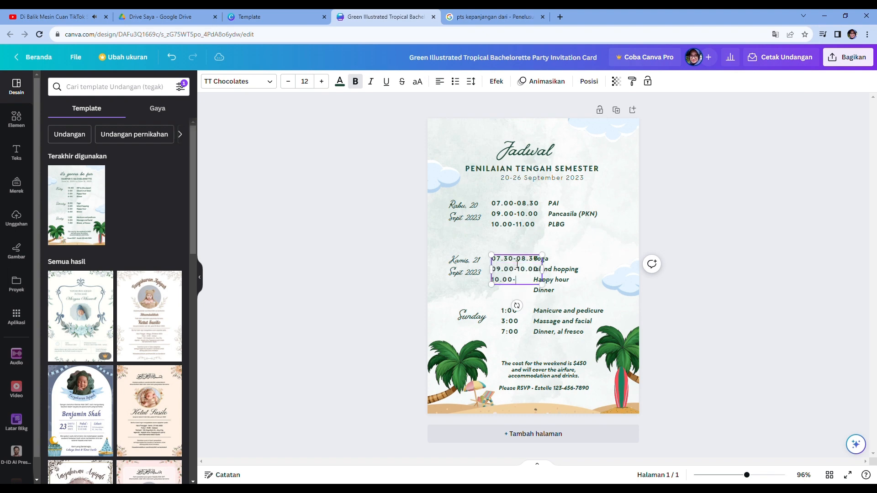
drag(565, 280, 579, 279)
- Replace Thursday's activities with B. Indonesia, Seni and B. Arab
double_click(579, 278)
key(BackSpace)
text(Ba)
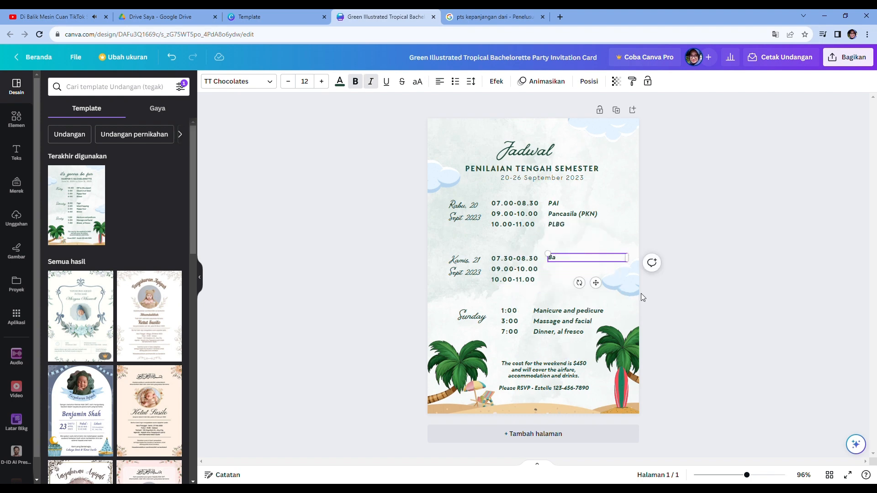
key(BackSpace)
text(. Indonesia)
key(Return)
text(Seni)
key(Return)
text(B. In)
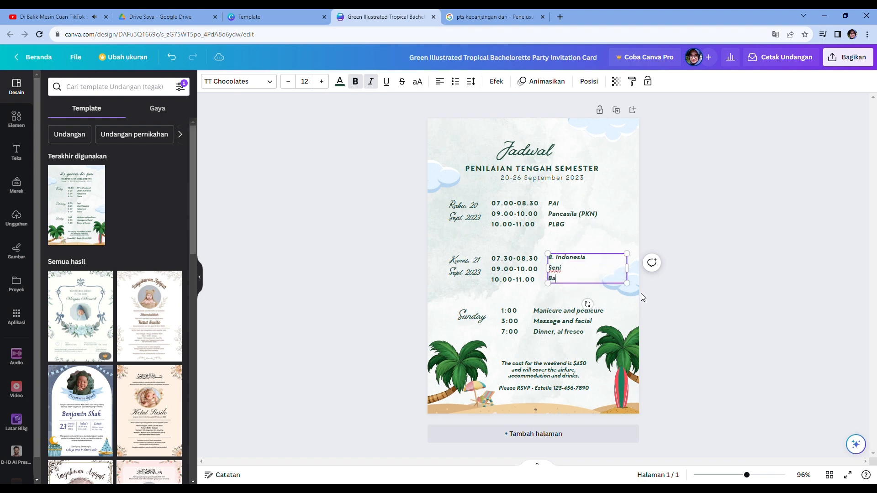
key(BackSpace)
key(BackSpace)
text(Arab)
- Rename the Sunday label to 'Jumat, 22 Sept 2023' and scale it down to match the other day labels
click(481, 320)
double_click(480, 319)
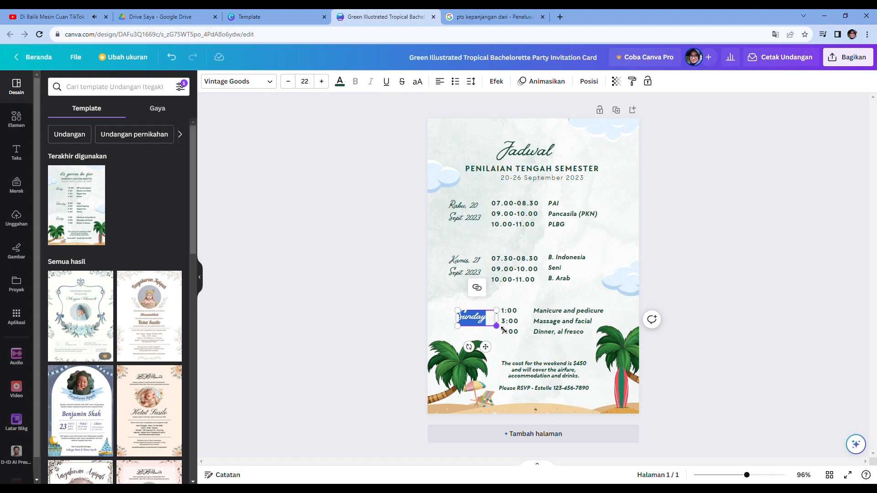
text(Jumat, 22 Sept)
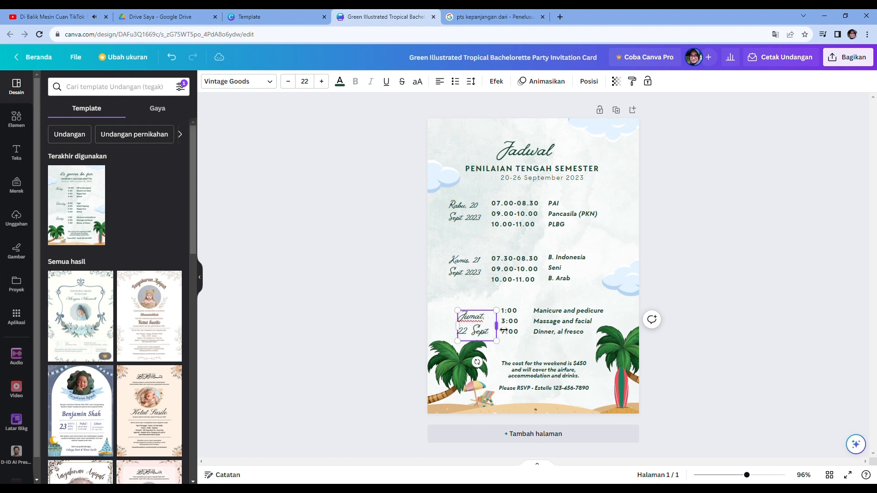
key(Escape)
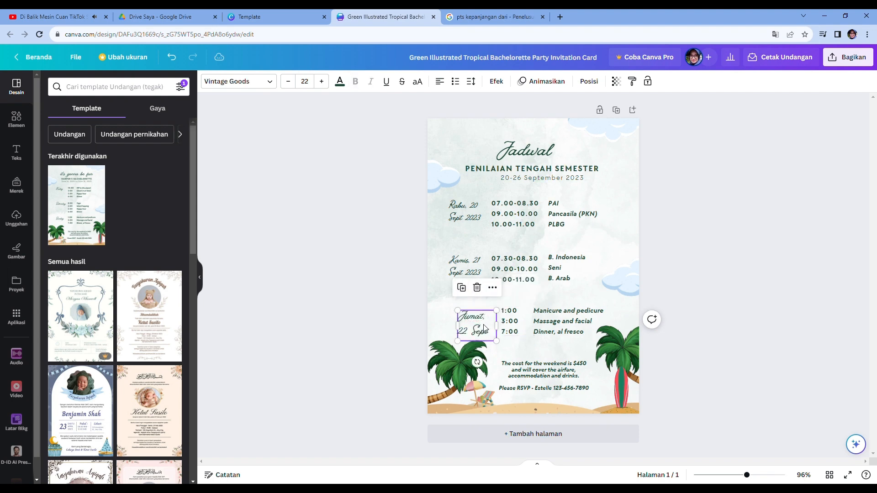
mouse_move(484, 328)
mouse_down()
mouse_move(476, 325)
mouse_move(489, 339)
mouse_up()
double_click(476, 329)
key(Right)
text(2023)
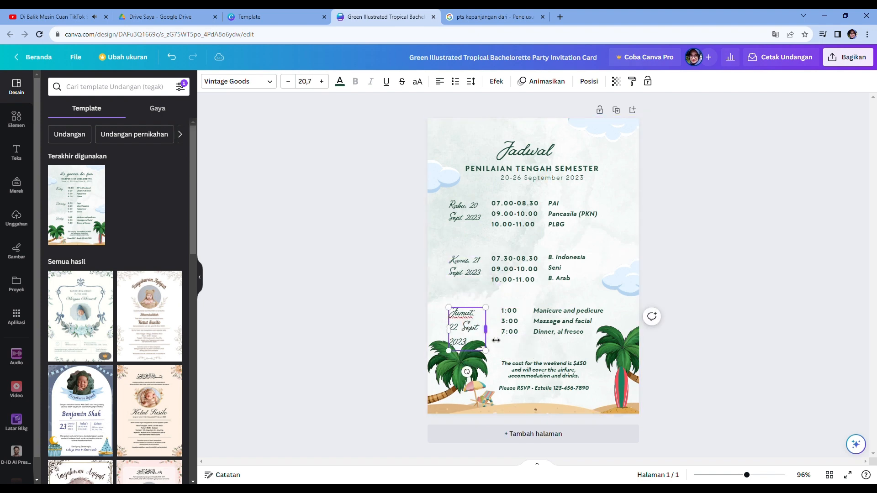
click(510, 332)
click(471, 328)
drag(486, 351, 453, 332)
- Replace Friday's times with 07.30-08.30 and 09.00-10.00, widening the time box
click(506, 327)
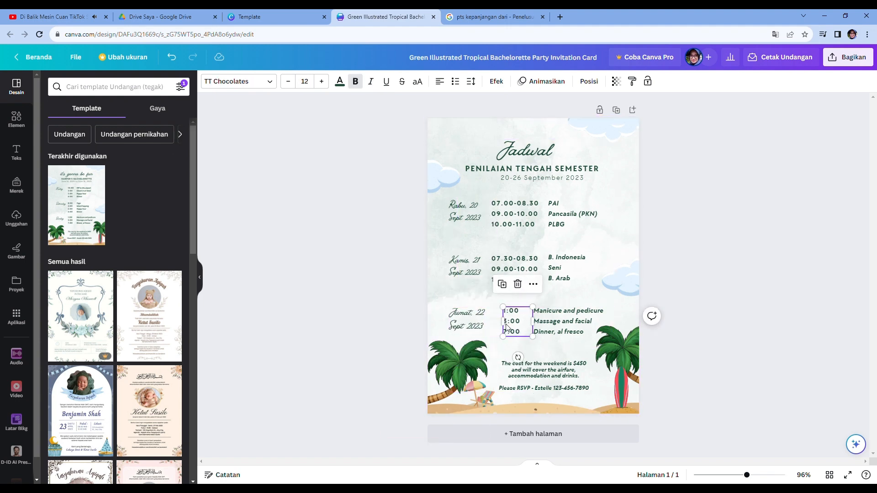
drag(506, 326, 546, 324)
double_click(512, 326)
key(BackSpace)
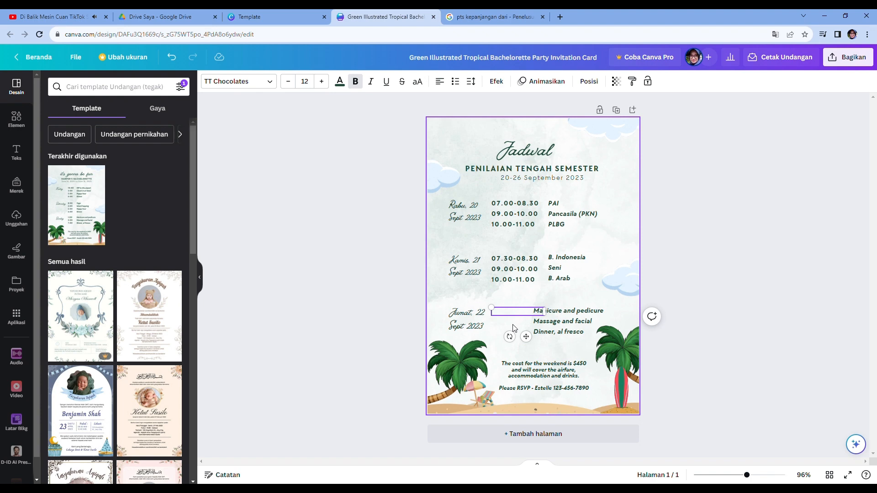
text(Jum)
text(08.30-08)
key(Return)
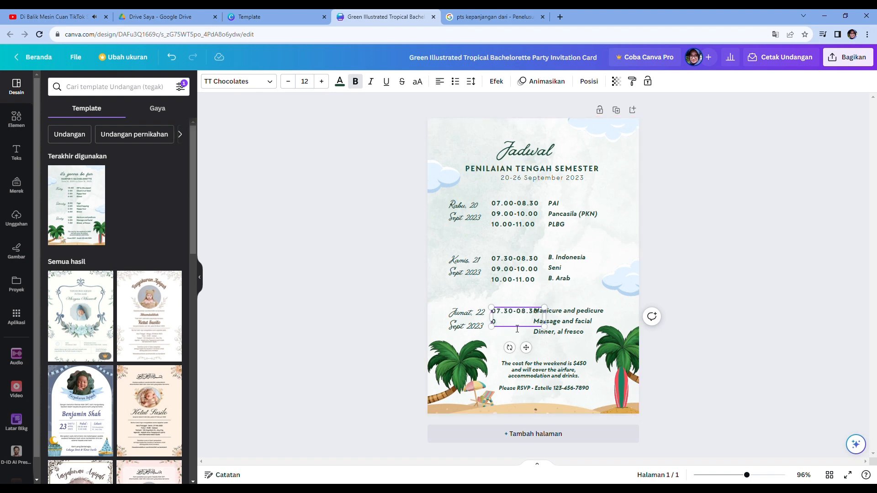
text(09.00-10.00*-10.00)
- Shift Friday's activity column left and replace its text with Matematika and Tahfidz
drag(564, 318, 580, 316)
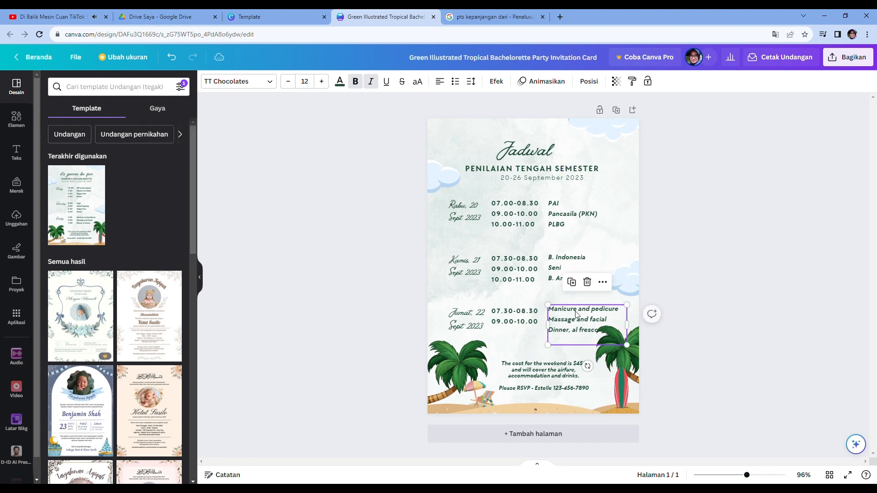
double_click(594, 330)
key(BackSpace)
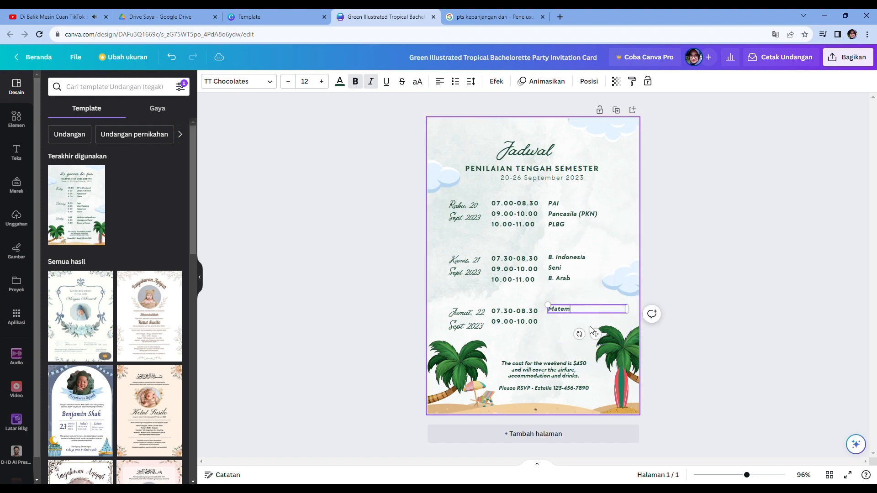
text(Matematika)
key(Return)
text(Taj)
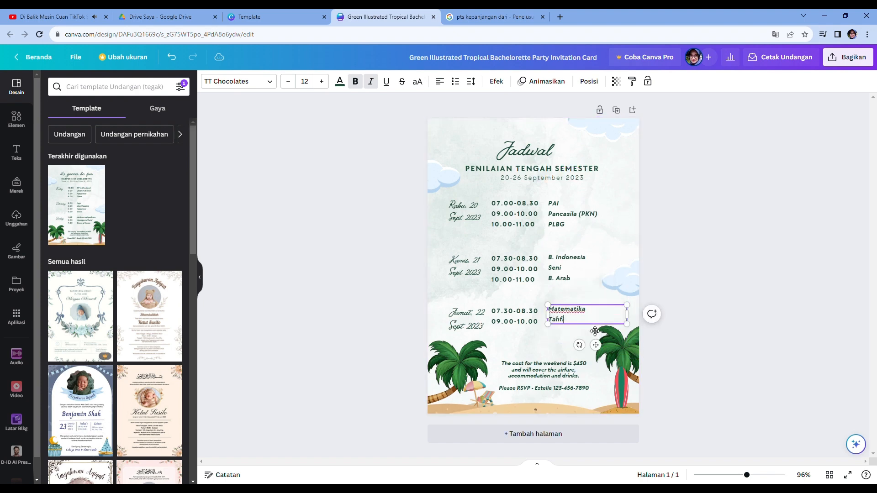
click(544, 352)
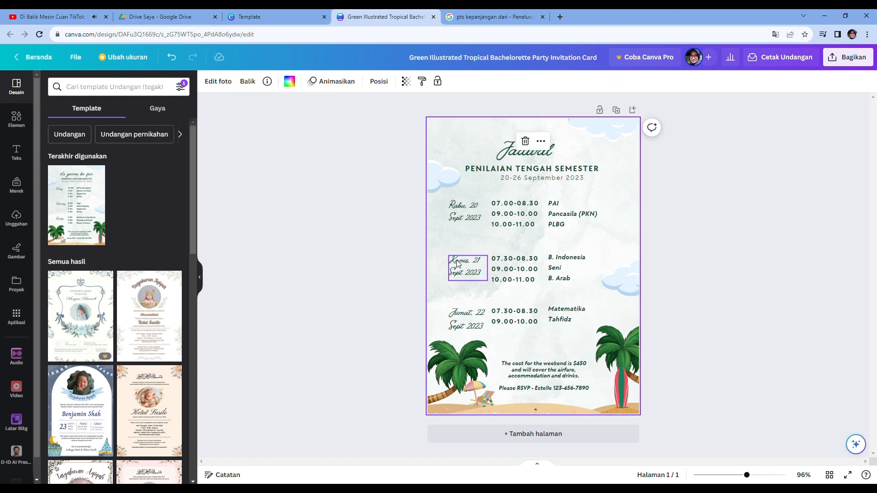
- Move the Thursday and Friday date labels, times and activities upward to close the gaps
drag(465, 266, 512, 266)
drag(579, 274, 579, 269)
drag(480, 321, 481, 308)
drag(532, 316, 532, 304)
drag(580, 318, 581, 307)
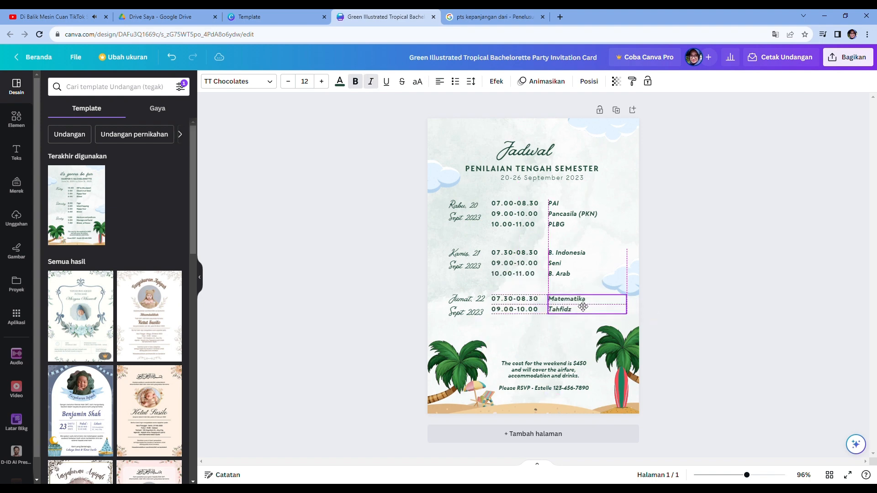
click(476, 243)
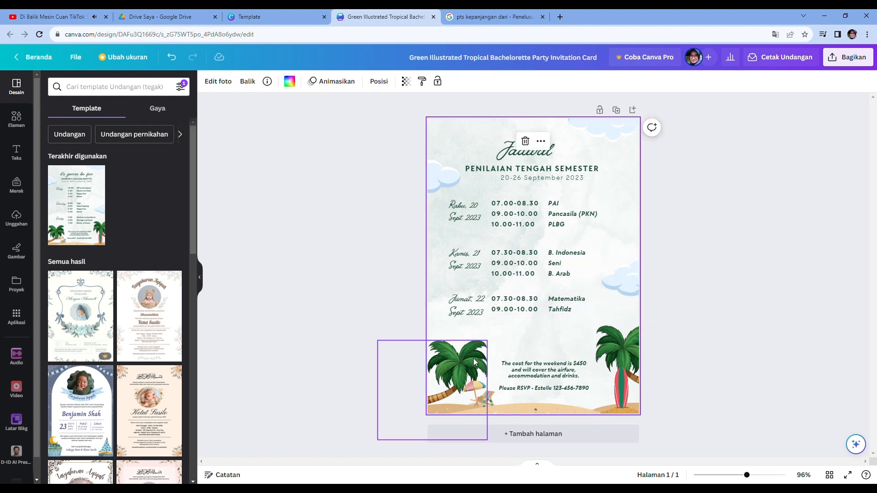
- Shift the Wednesday, Thursday and Friday rows upward to even out spacing between the day blocks
drag(476, 220, 476, 215)
drag(525, 223, 525, 219)
drag(570, 224, 574, 220)
drag(464, 259, 465, 248)
drag(524, 265, 524, 255)
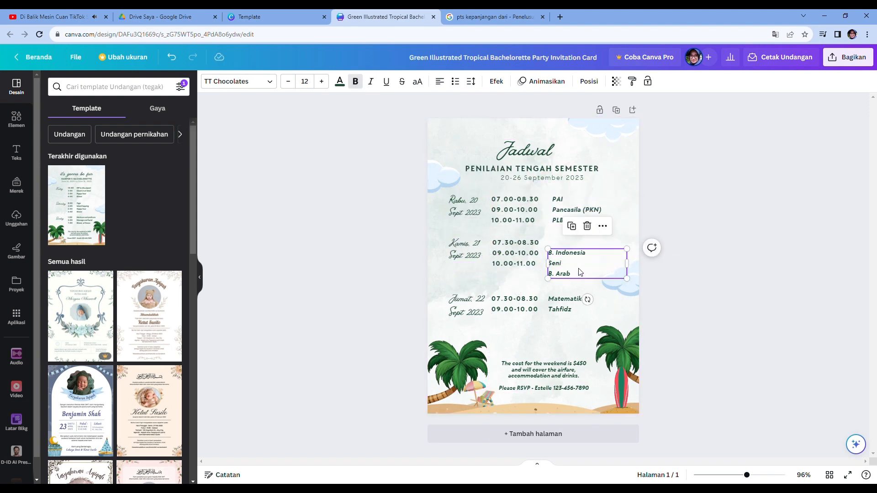
drag(576, 265, 581, 254)
click(551, 305)
drag(465, 305, 466, 290)
drag(525, 302, 571, 289)
click(519, 343)
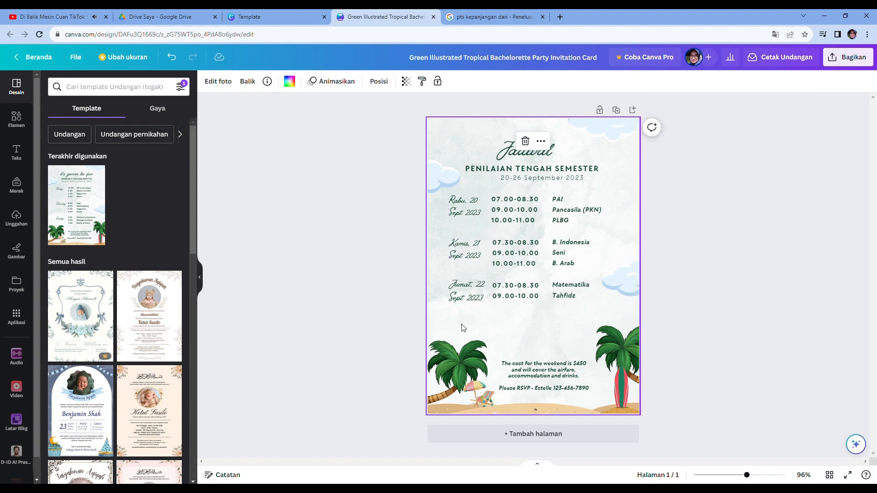
- Duplicate the Friday date label and time column below it to start a fourth day block
click(478, 300)
alt+drag(479, 296, 479, 330)
click(532, 296)
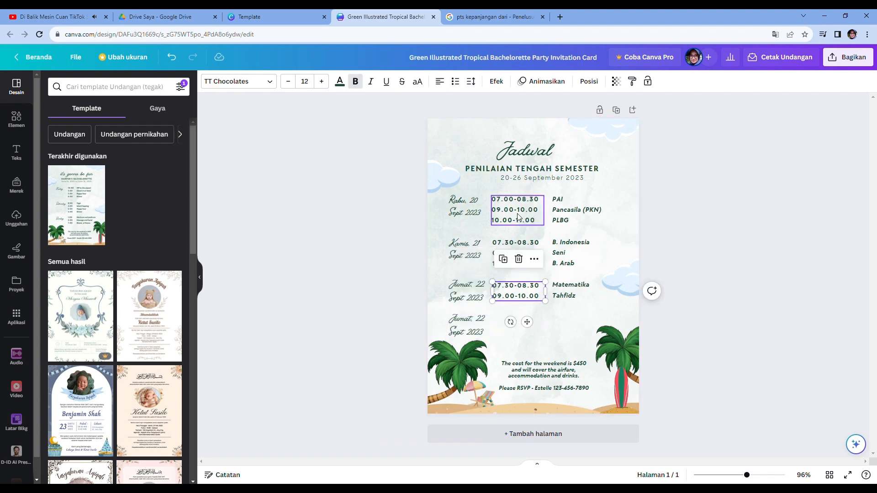
click(514, 340)
alt+drag(521, 294, 521, 327)
- Rename the duplicated fourth date label to Senin, 25 Sept 2023
click(479, 332)
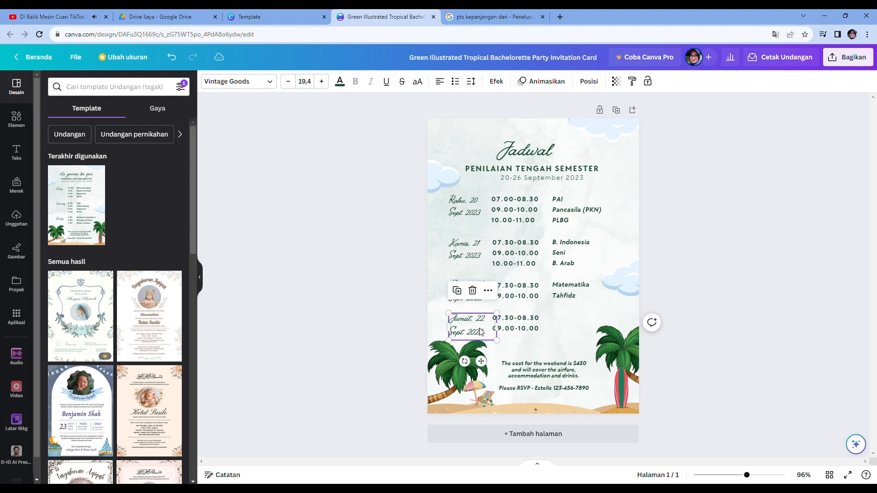
double_click(480, 332)
click(492, 326)
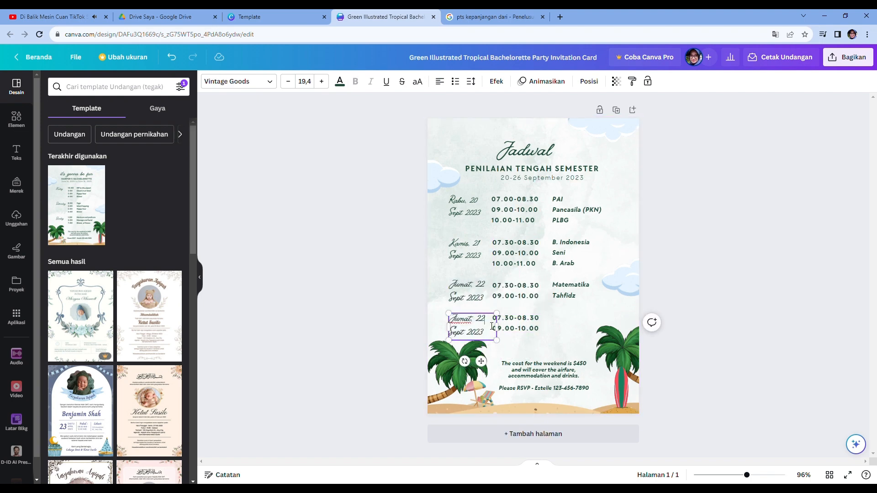
key(BackSpace)
key(BackSpace)
key(BackSpace)
key(BackSpace)
text(Senin, 25)
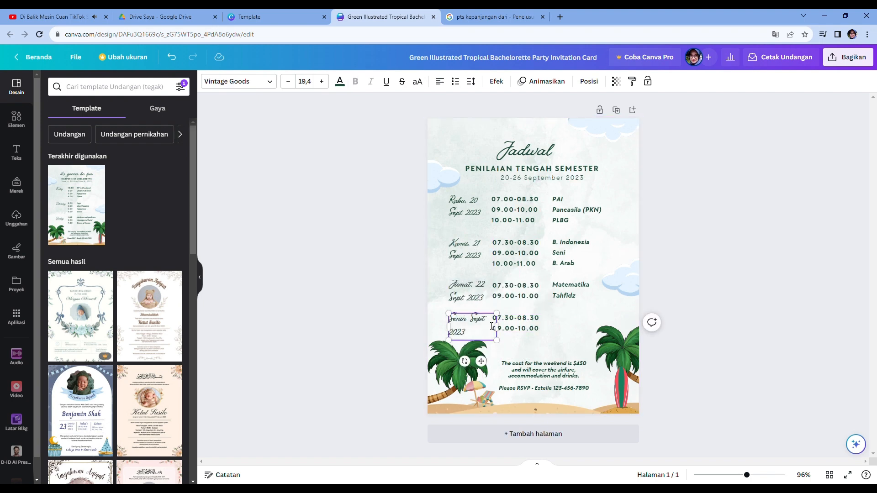
- Add a third time slot 10.00-11.00 to Monday's time column
click(525, 329)
click(527, 331)
click(545, 330)
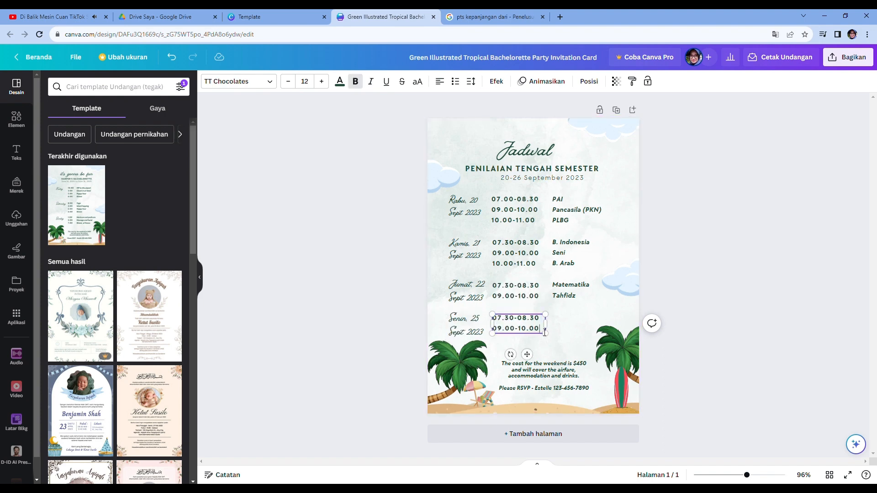
key(Return)
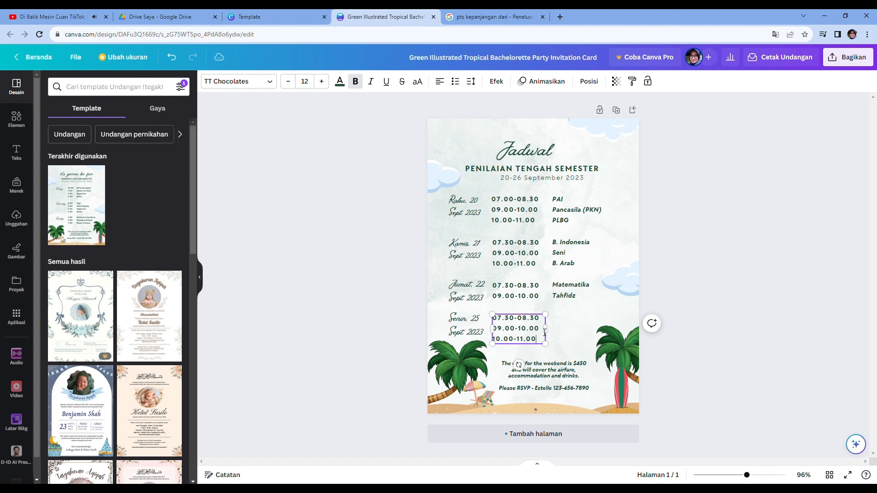
- Duplicate Friday's activity column and move the copy down beside Monday's times
click(554, 323)
click(571, 296)
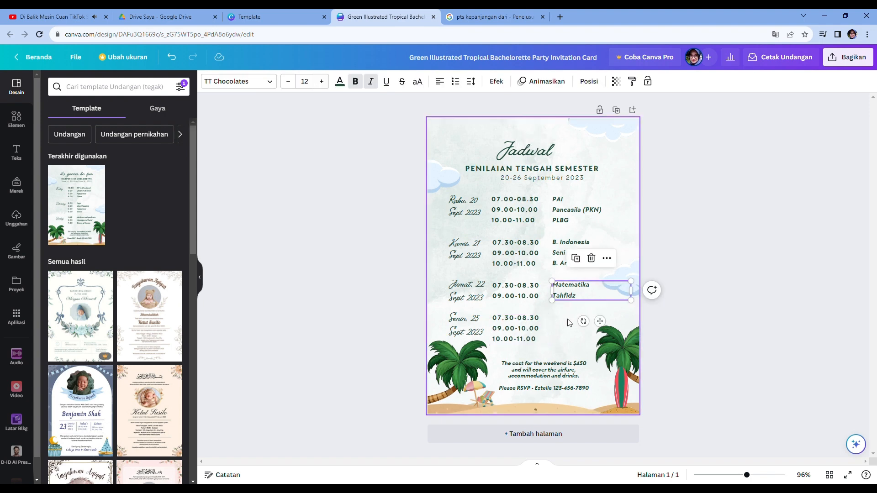
click(566, 327)
click(569, 247)
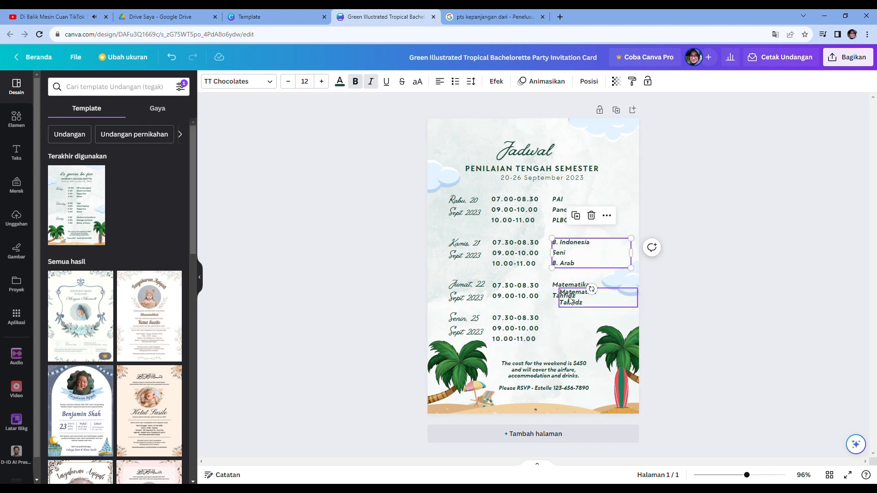
drag(570, 299, 570, 332)
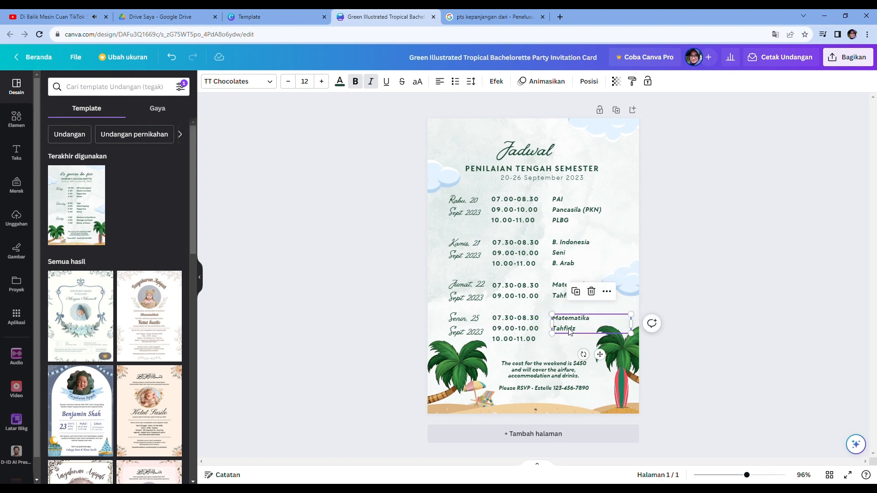
- Replace Monday's activities with IPA, PJOK and Bahasa Inggris
click(572, 332)
key(BackSpace)
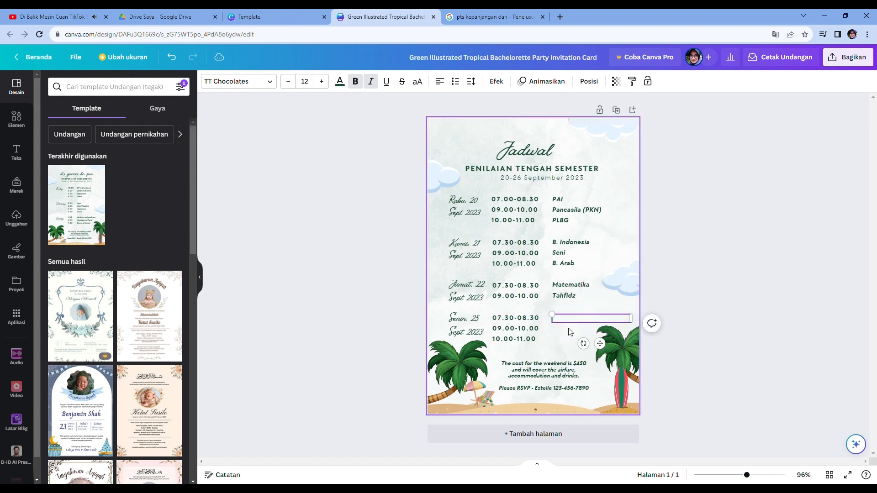
text(IPA)
key(Return)
text(PJOK)
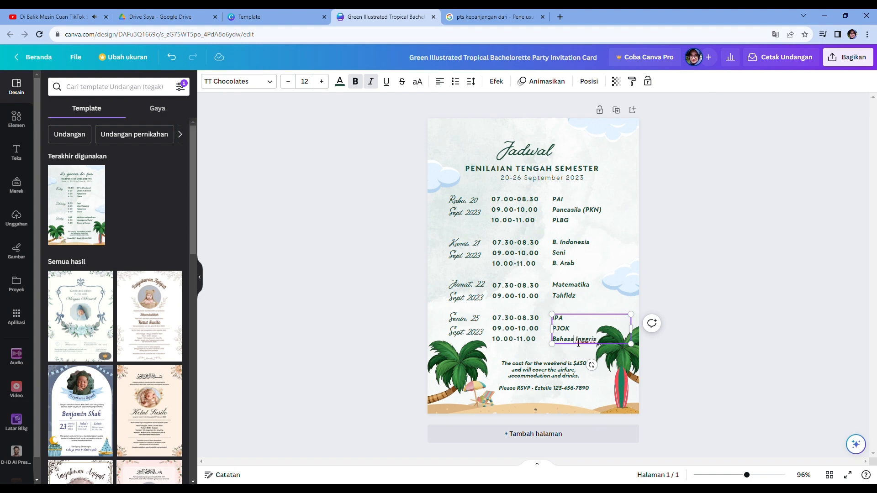
- Expand Thursday's subjects to Bahasa Indonesia and Bahasa Arab
click(561, 267)
key(BackSpace)
key(BackSpace)
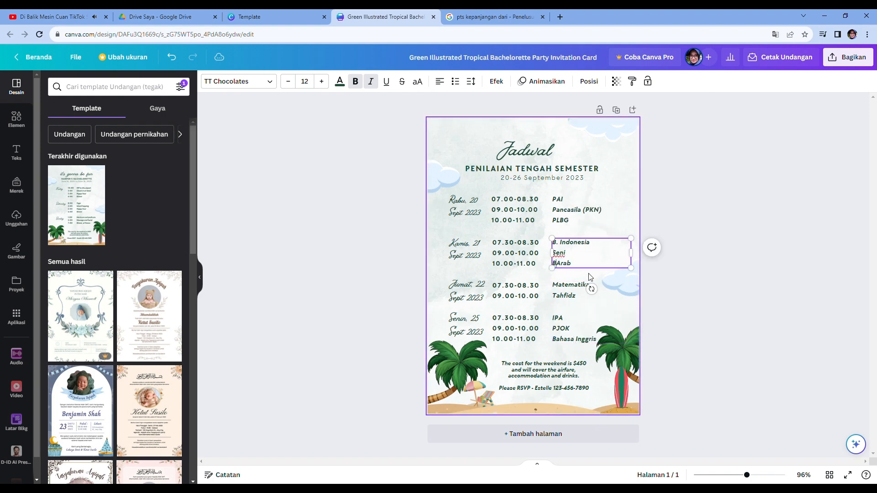
text(ahasa)
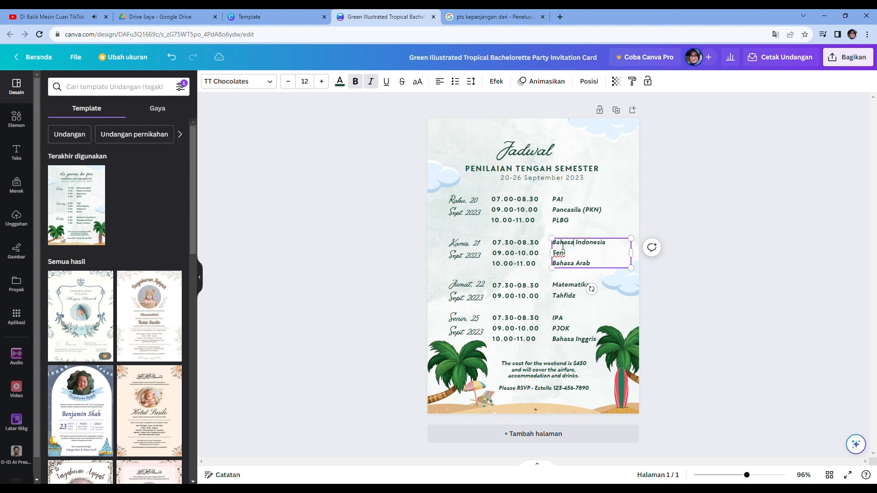
click(568, 331)
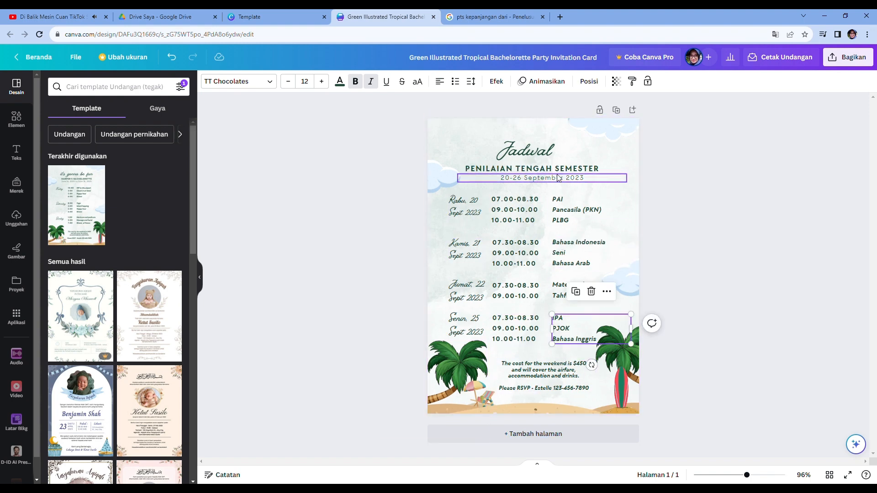
- Move the subtitle date and the Wednesday, Thursday and Friday rows upward to tighten the layout
mouse_move(550, 156)
mouse_down()
mouse_move(549, 143)
mouse_move(551, 165)
mouse_up()
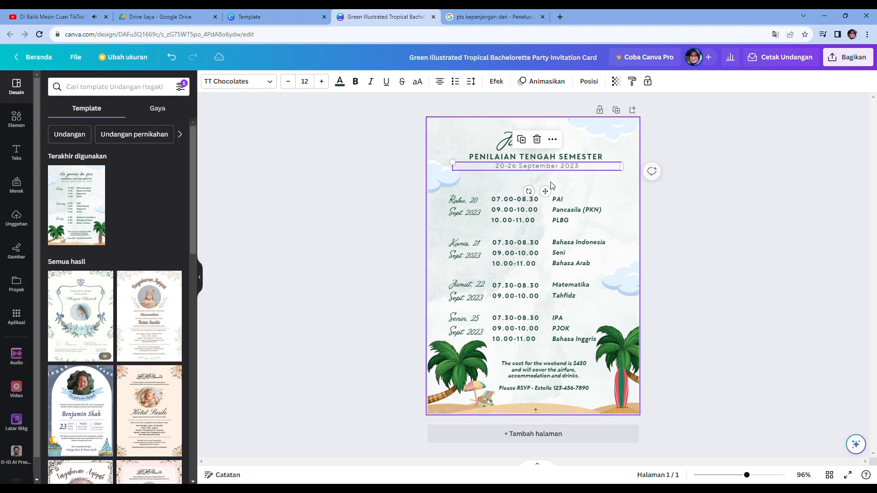
drag(459, 204, 462, 194)
drag(516, 211, 520, 198)
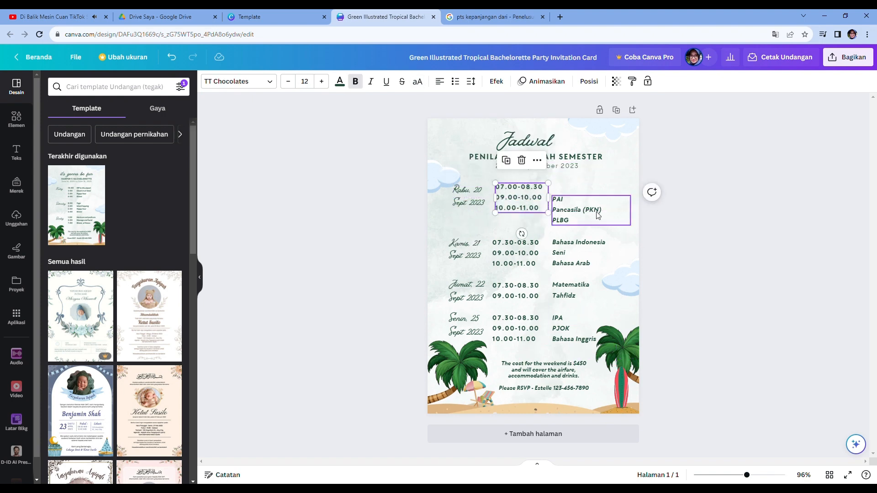
drag(599, 215, 599, 202)
drag(479, 251, 480, 238)
drag(535, 254, 578, 236)
drag(478, 294, 479, 277)
click(538, 296)
drag(538, 295, 539, 276)
drag(574, 292, 573, 273)
- Move Monday's date label, times and activities upward under Friday's block
click(479, 332)
drag(478, 332, 478, 318)
drag(546, 335, 546, 315)
drag(588, 342, 588, 318)
- Move the right palm tree with surfboard and the RSVP text lower on the page
click(456, 369)
drag(495, 348, 480, 360)
click(703, 368)
drag(598, 334, 614, 381)
click(625, 384)
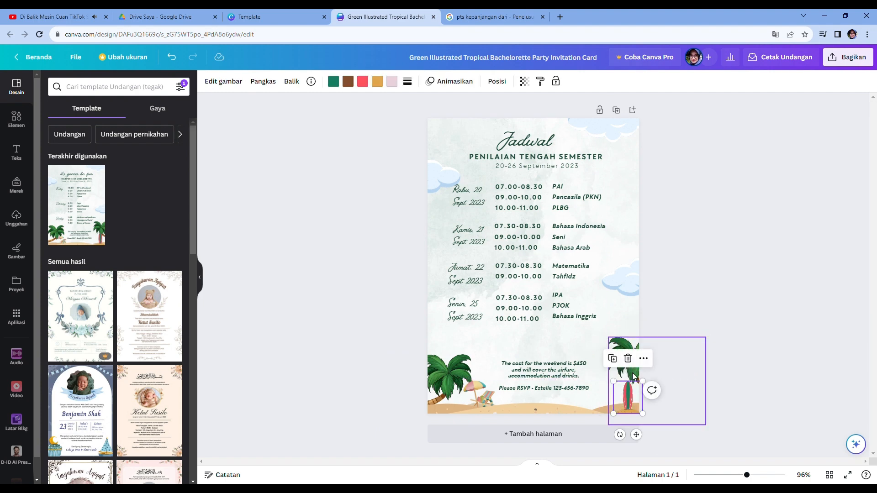
drag(558, 387, 560, 395)
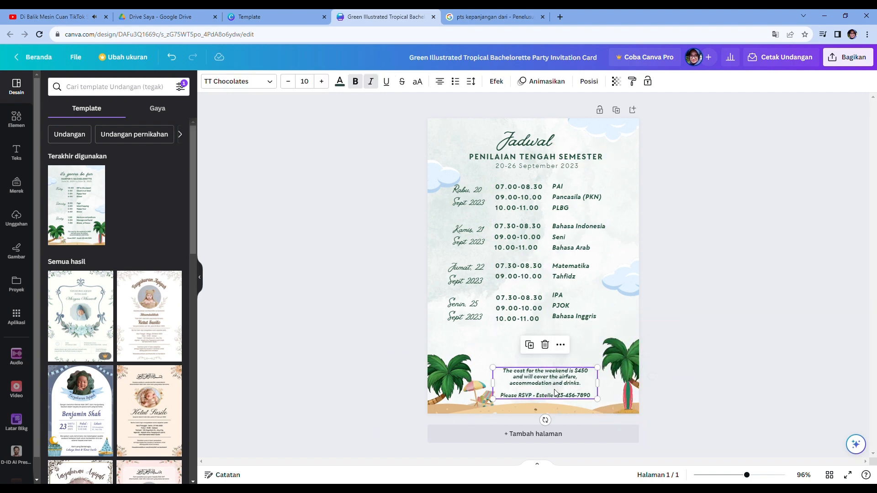
- Duplicate Monday's date label below it and rename the copy Selasa, 26 Sept 2023
click(473, 314)
key(ctrl+c)
key(ctrl+v)
drag(468, 322, 463, 344)
double_click(463, 344)
text(S)
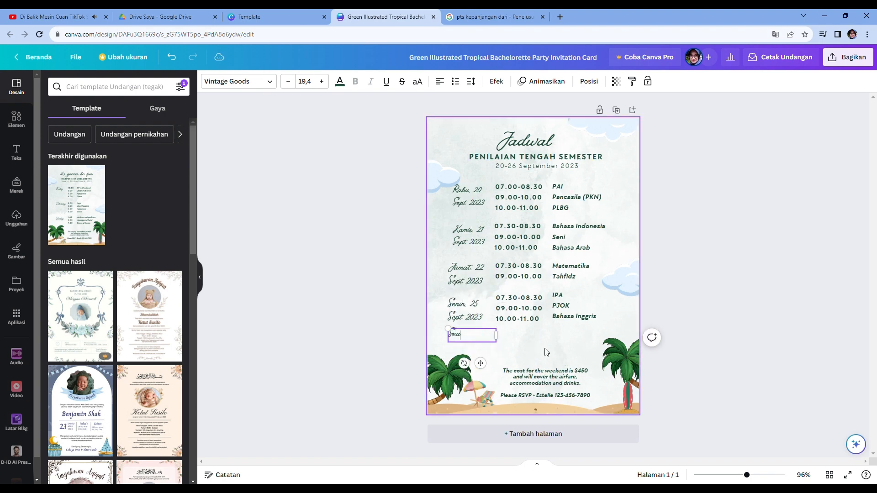
text(elasa, 26 Sept 2023)
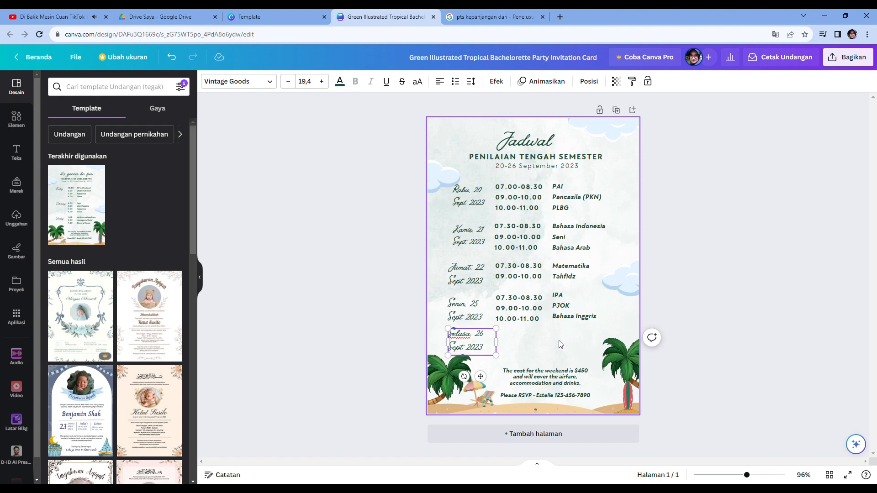
click(561, 344)
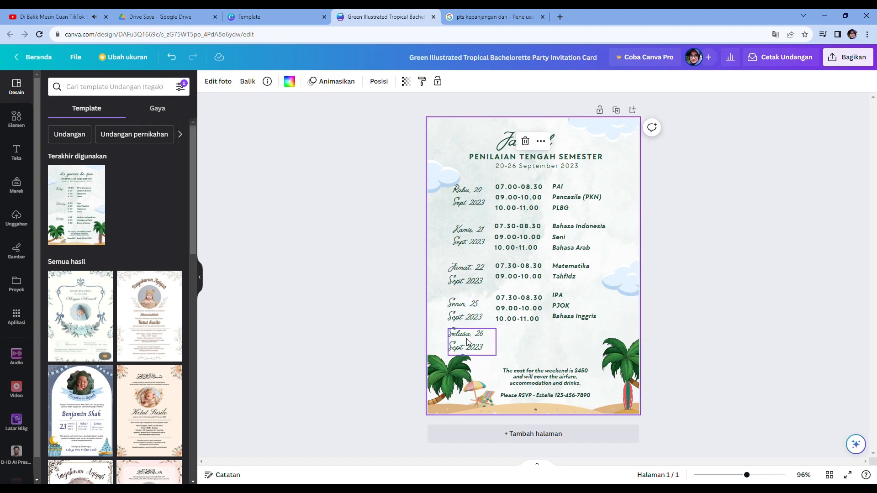
- Align the Friday, Monday and Tuesday date labels and Monday's columns with the blocks above
drag(471, 343, 473, 349)
click(475, 366)
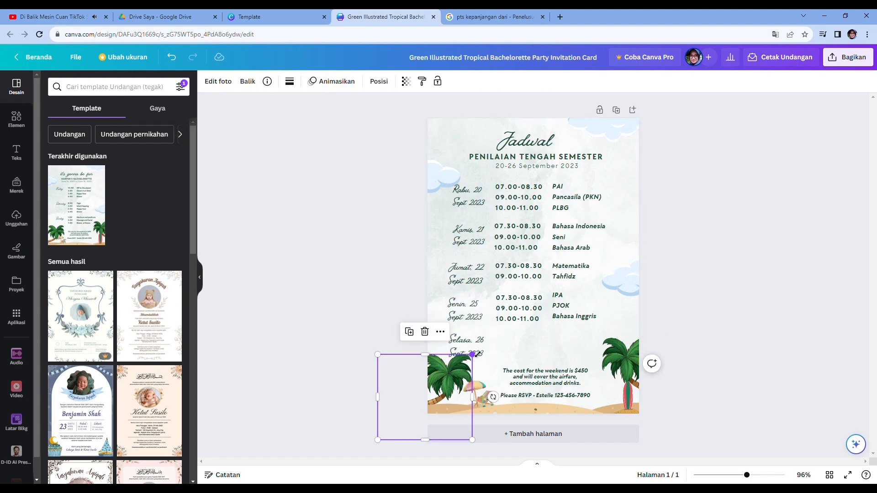
drag(479, 318, 482, 318)
drag(453, 288, 498, 287)
click(492, 293)
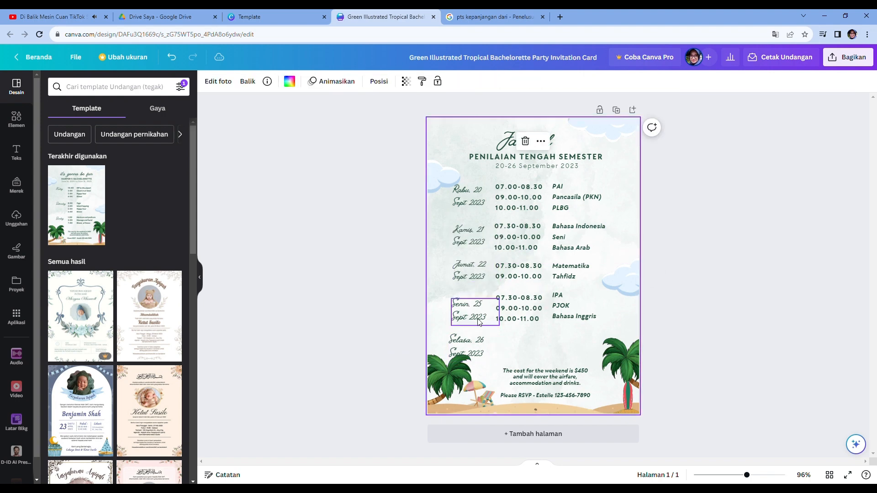
click(478, 320)
drag(485, 321, 524, 319)
click(498, 328)
click(580, 324)
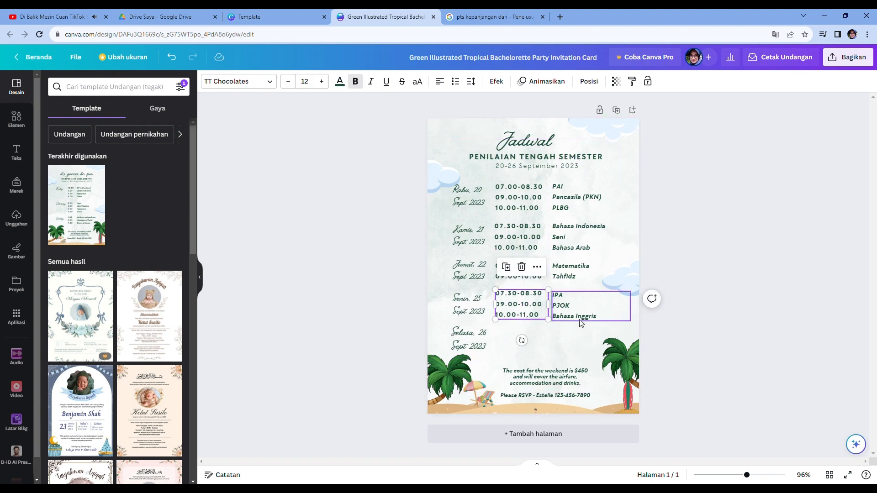
drag(580, 324, 579, 322)
click(482, 346)
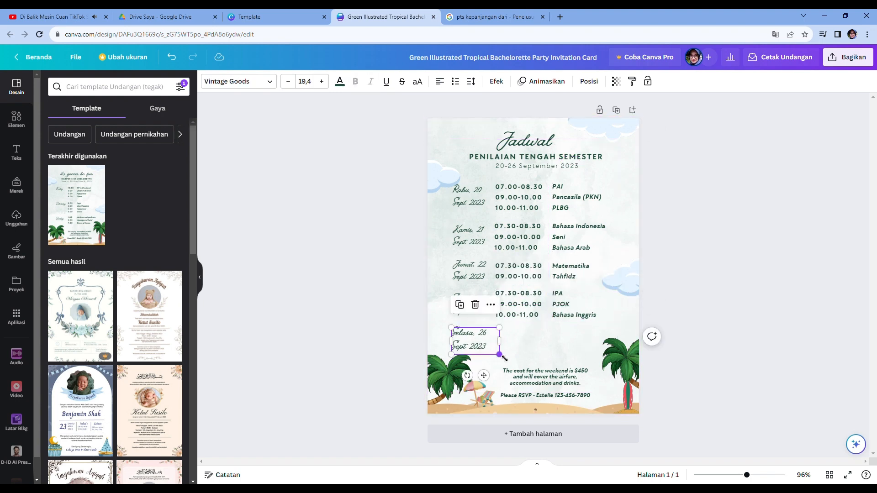
drag(501, 355, 478, 342)
- Paste a copy of Monday's time column beside Tuesday's date, keeping only 07.30-08.30 and 09.00-10.00
click(532, 346)
click(523, 348)
click(528, 311)
click(537, 345)
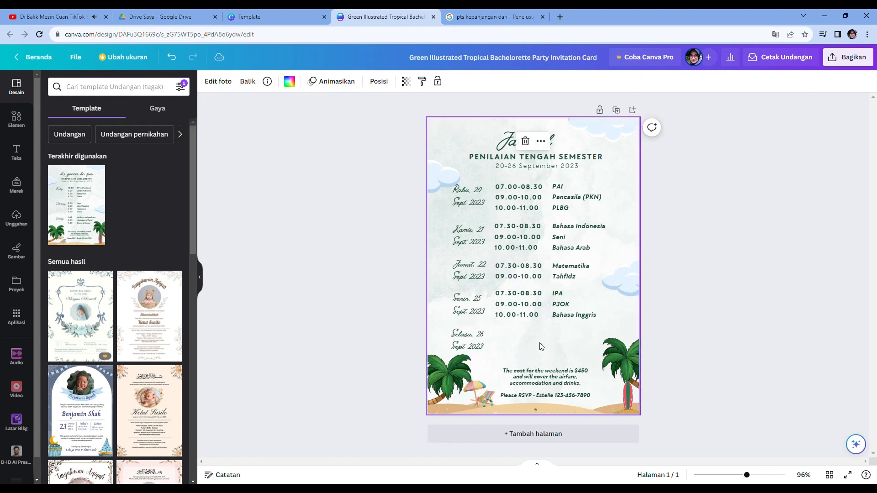
key(ctrl+v)
drag(529, 312, 522, 341)
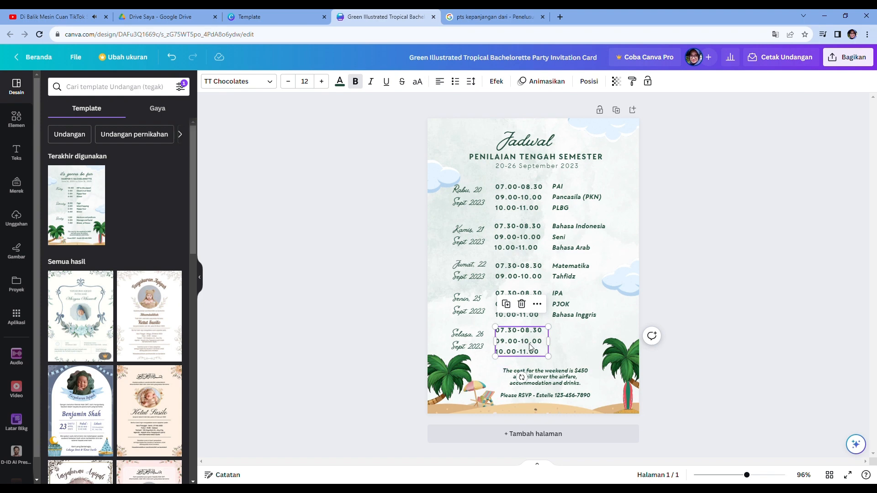
double_click(529, 347)
click(546, 357)
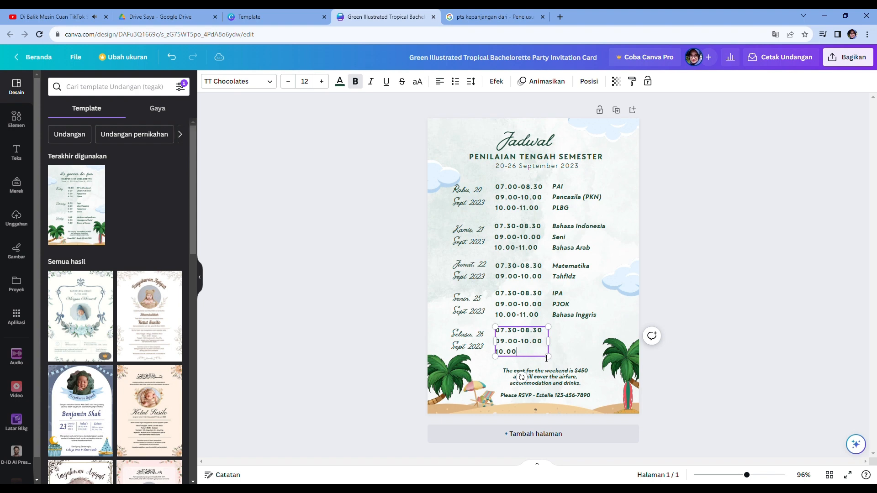
click(546, 358)
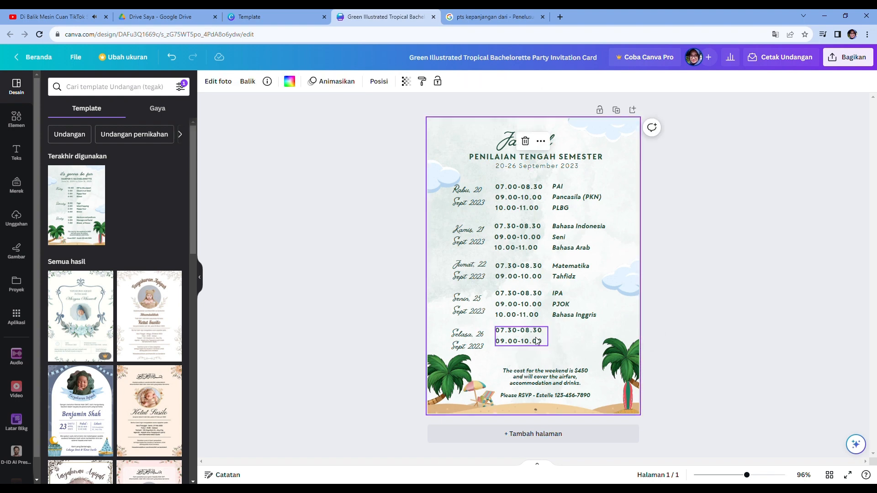
drag(537, 340, 538, 343)
- Paste a copy of Monday's activity column beside Tuesday's times
click(578, 306)
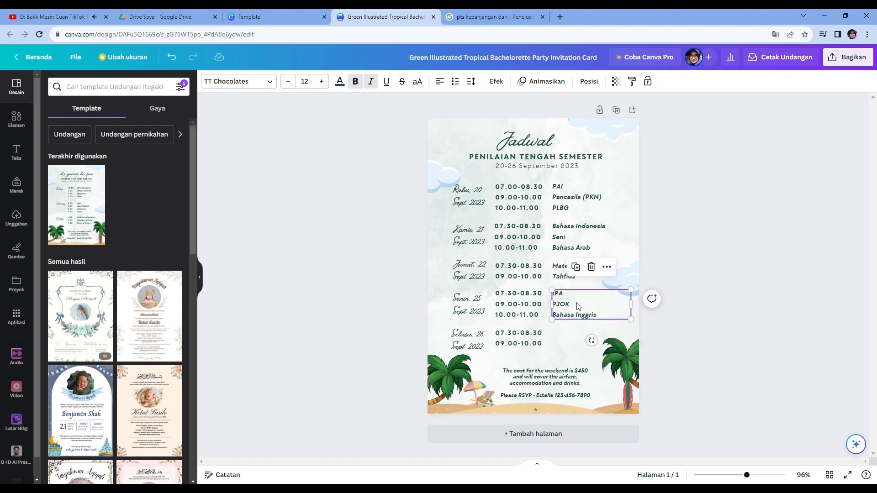
click(568, 336)
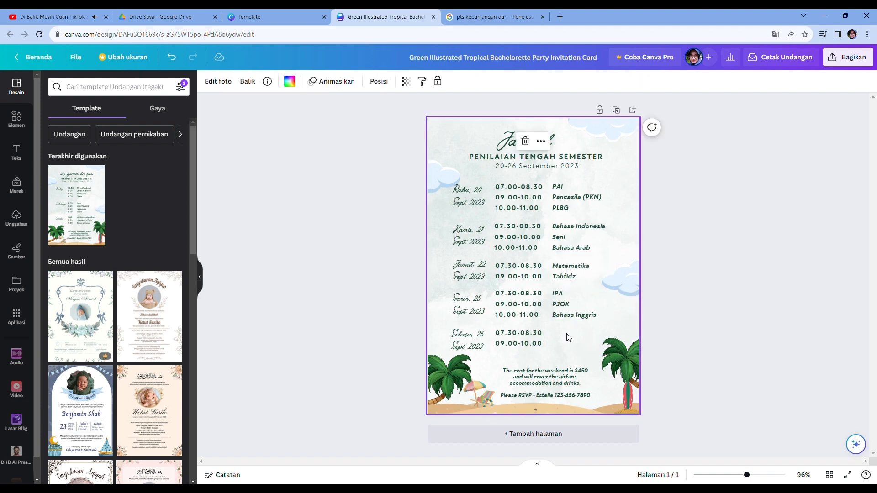
key(ctrl+v)
drag(583, 316, 577, 346)
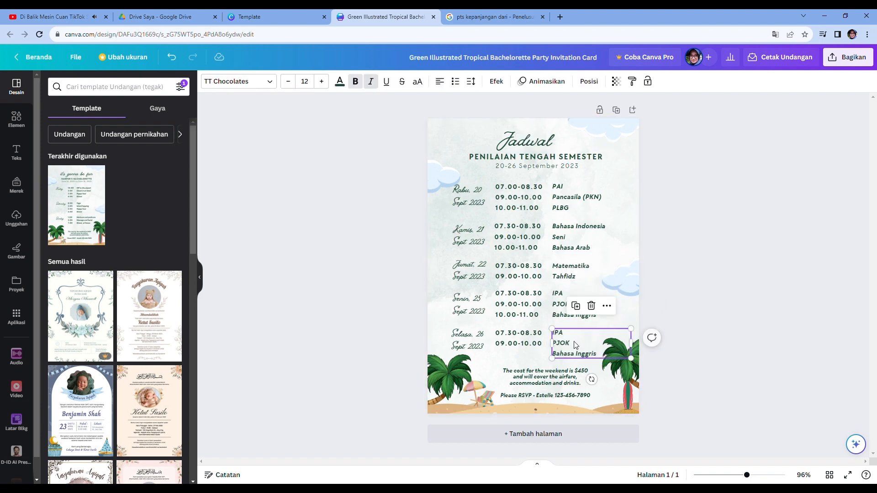
- Replace Tuesday's activities with IPS and TIK
double_click(576, 345)
key(BackSpace)
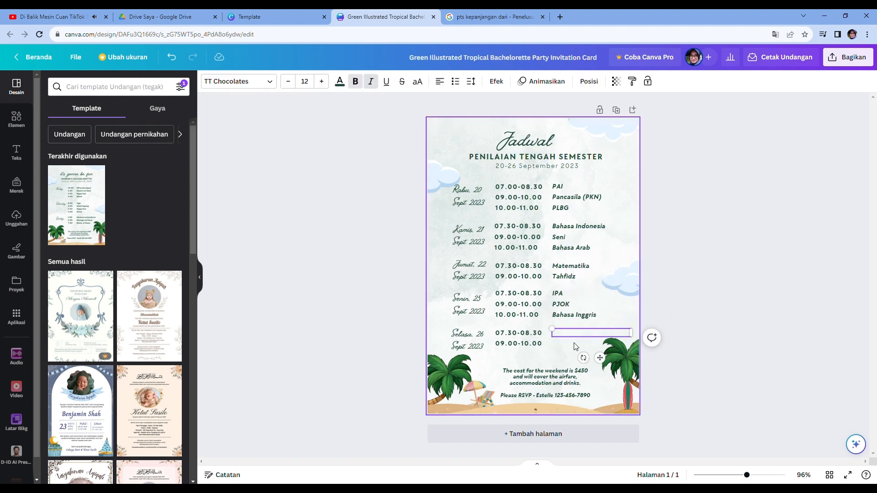
text(IPS)
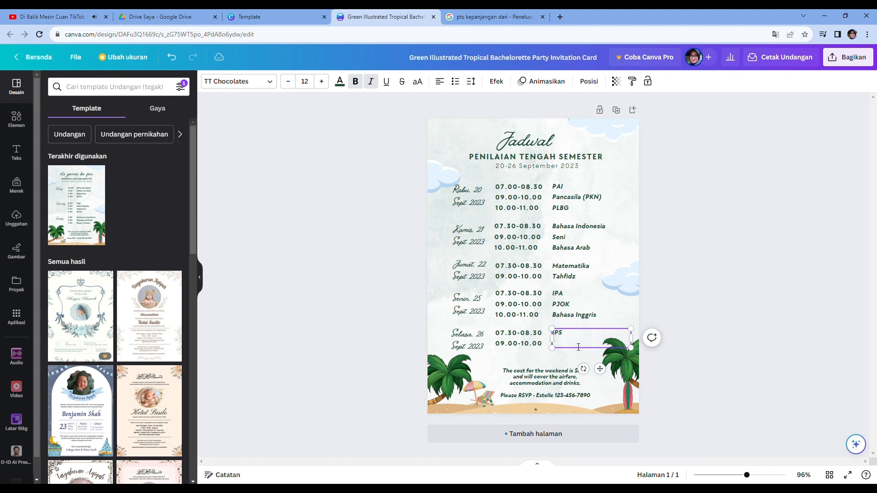
click(571, 358)
- Clear the RSVP text at the bottom of the page
click(551, 393)
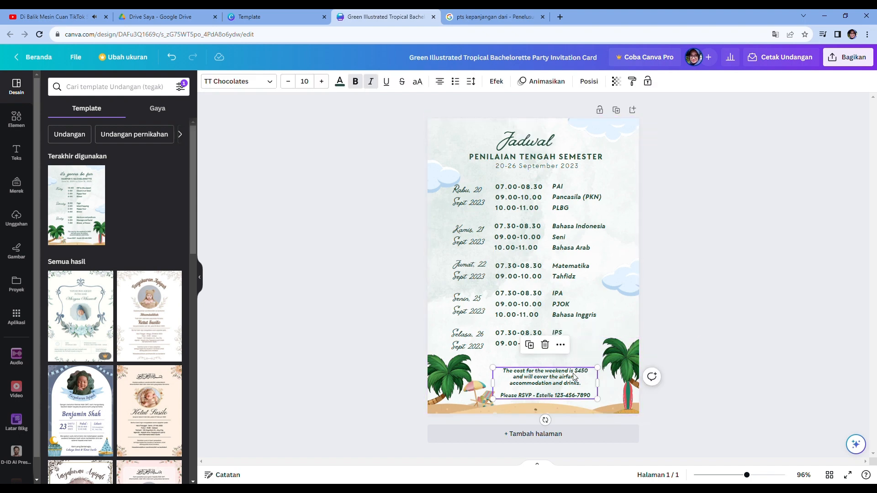
double_click(579, 394)
key(BackSpace)
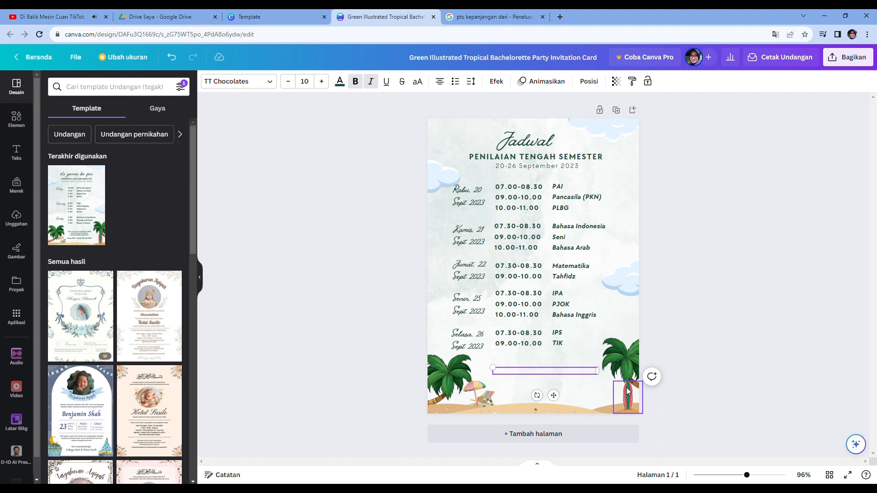
- Fill the bottom text with the homeroom teacher's name after 'Wali Kelas:' and paste their phone number on a new line
text(Ibu Sunarti)
click(532, 376)
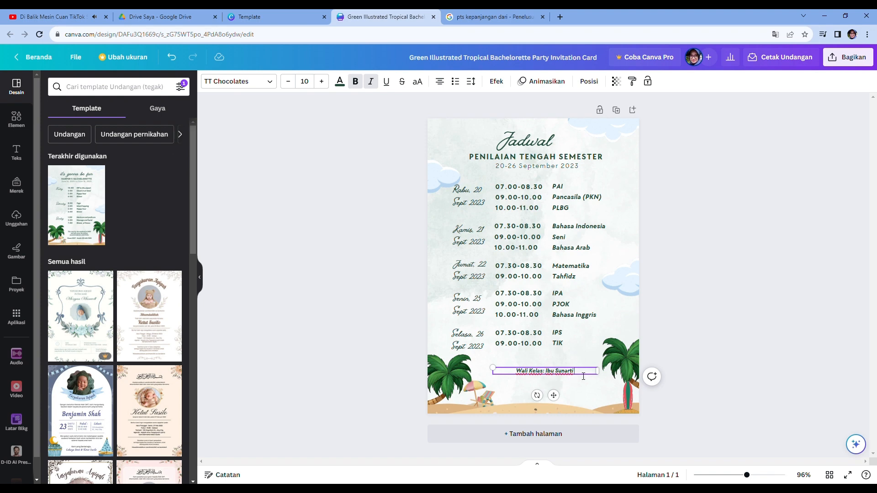
key(Return)
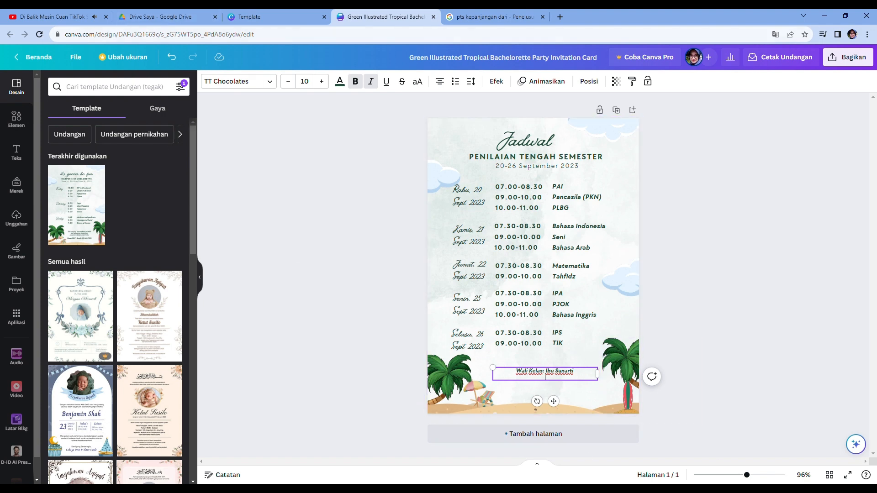
key(Escape)
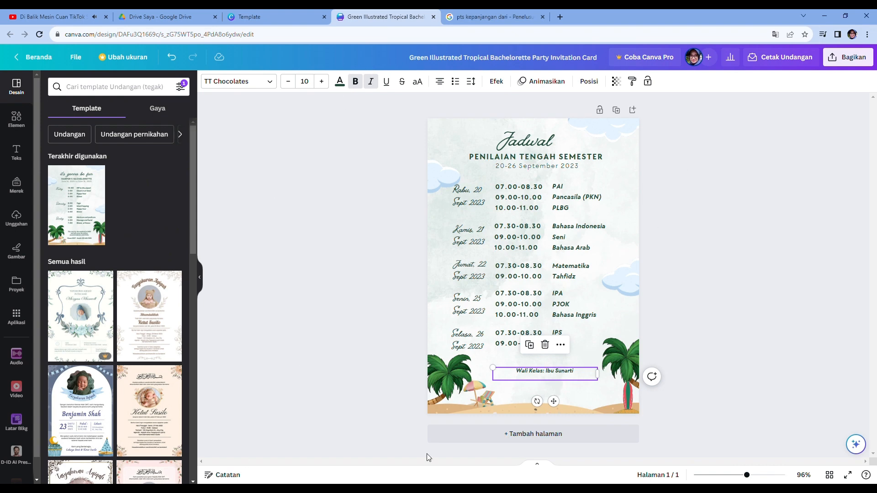
click(582, 379)
key(Return)
key(ctrl+v)
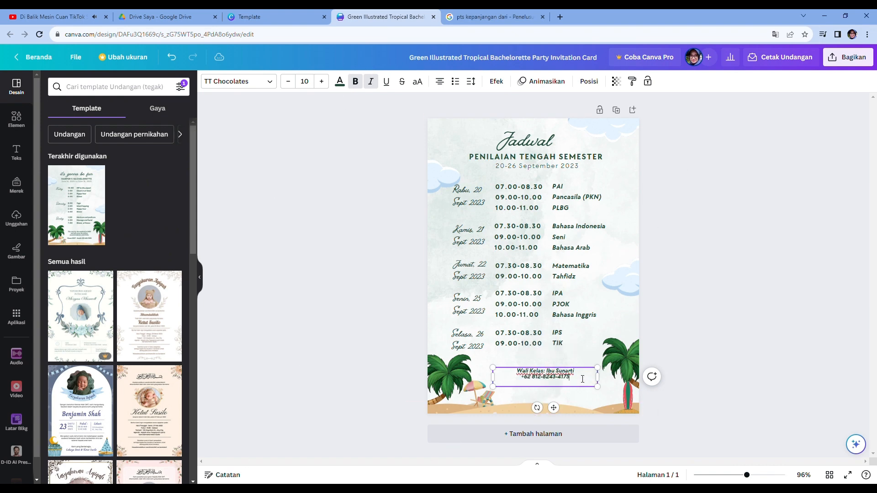
click(574, 399)
click(634, 350)
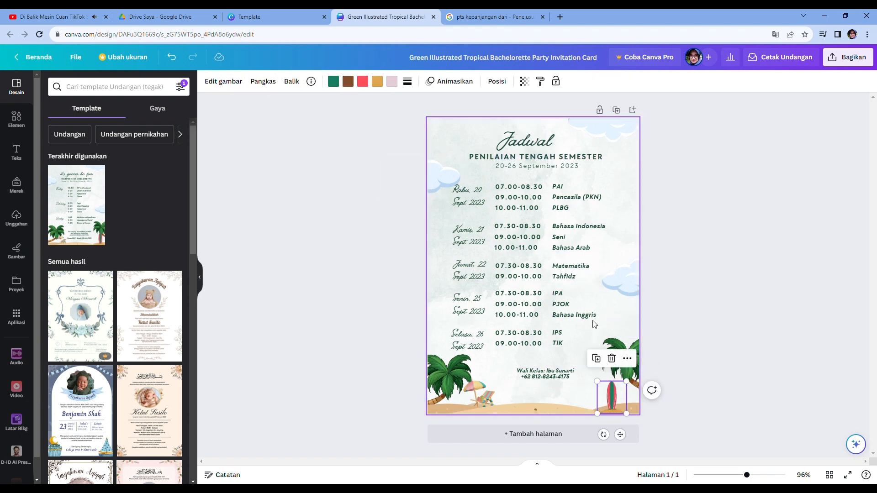
click(621, 305)
click(630, 176)
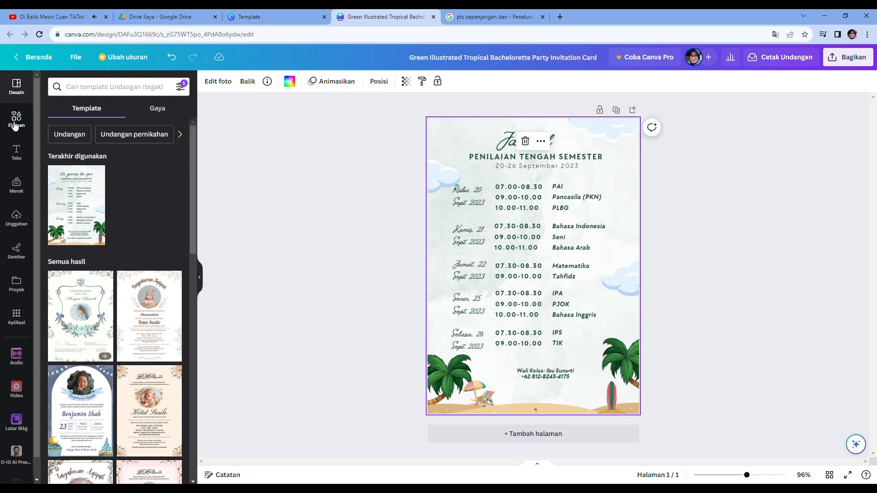
- Add a recently used horizontal line element and move it beneath the date subtitle
click(16, 119)
click(67, 165)
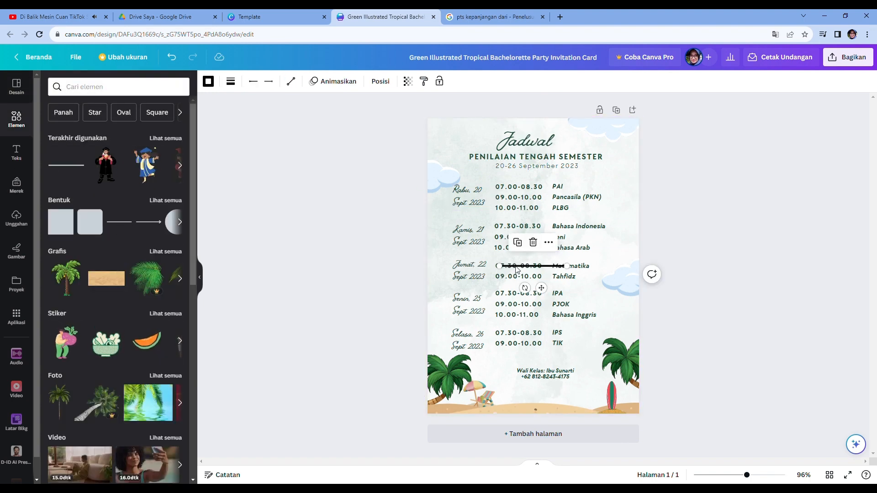
drag(513, 273, 509, 182)
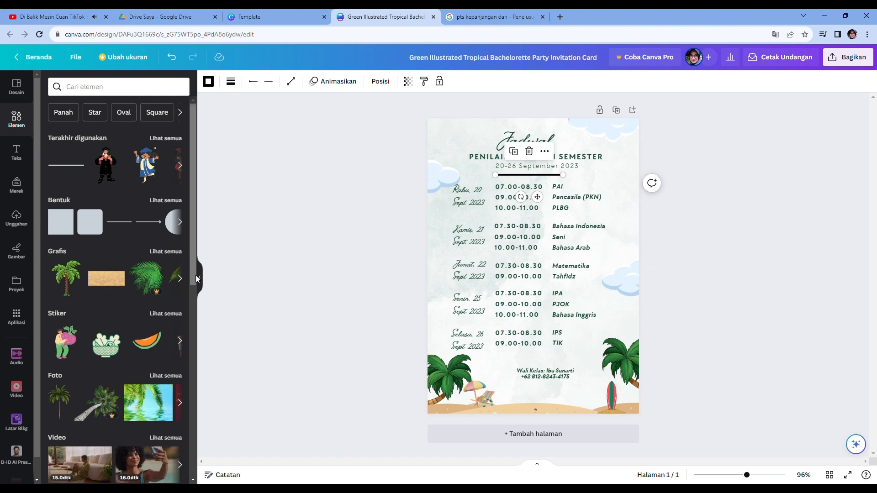
- Change the line's color to the dark green document color
click(269, 82)
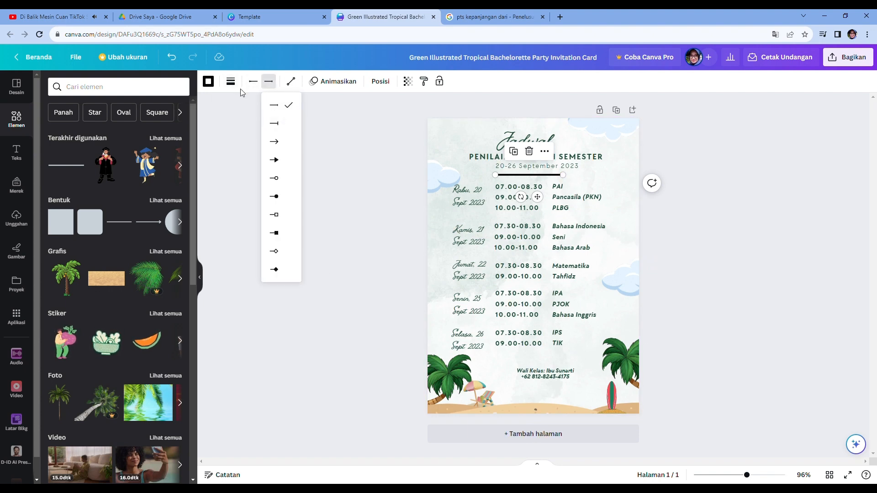
click(231, 81)
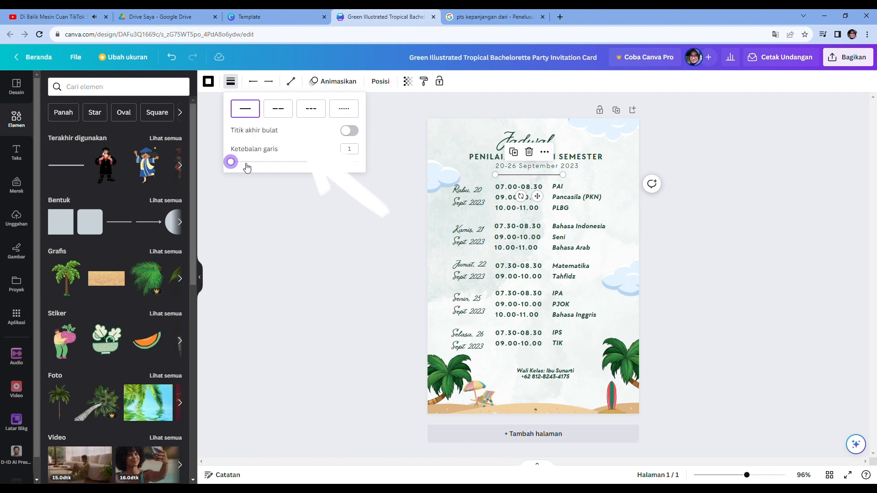
click(208, 81)
click(131, 142)
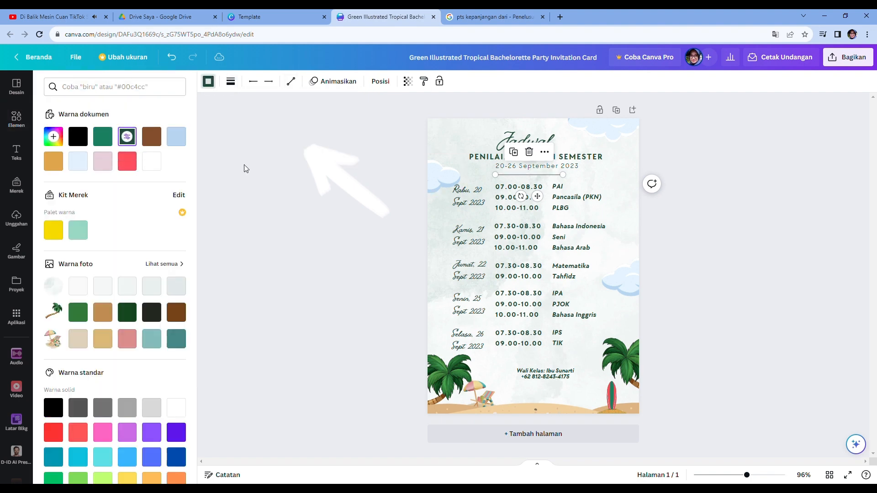
click(635, 211)
click(553, 175)
click(209, 82)
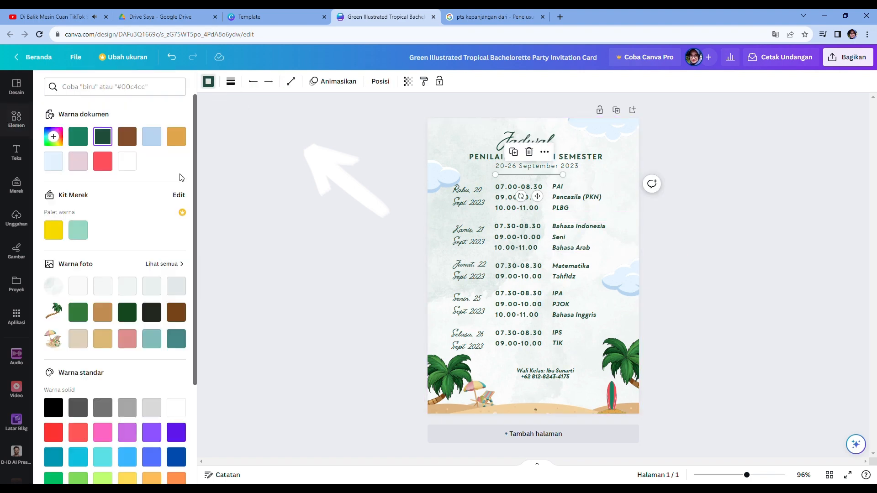
click(623, 256)
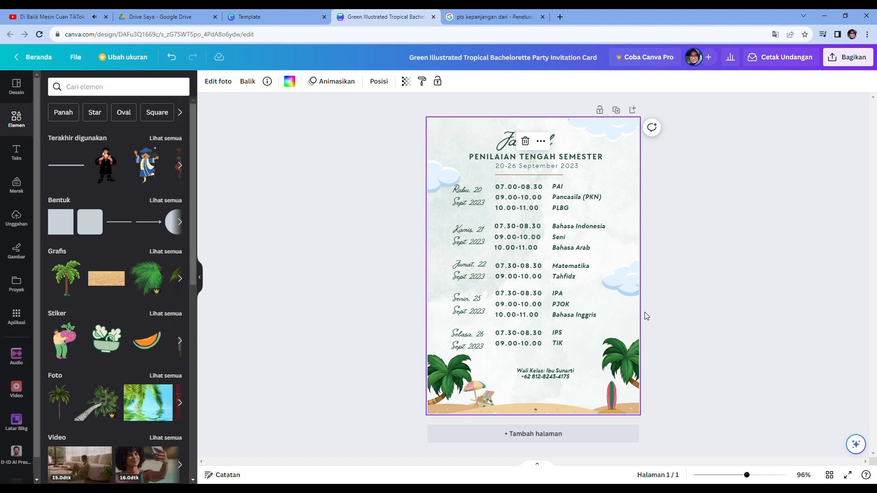
- Lengthen the line and reposition it centered below the 20-26 September 2023 subtitle
click(535, 176)
drag(563, 174, 657, 183)
drag(591, 178, 549, 179)
click(631, 280)
click(757, 163)
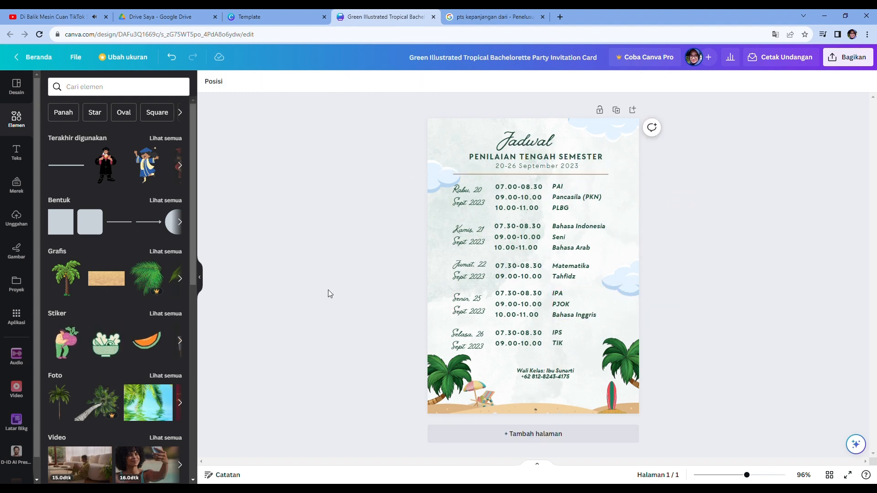
- Change the Rabu and Kamis date labels to the Anton font and shift them left
click(471, 200)
click(256, 81)
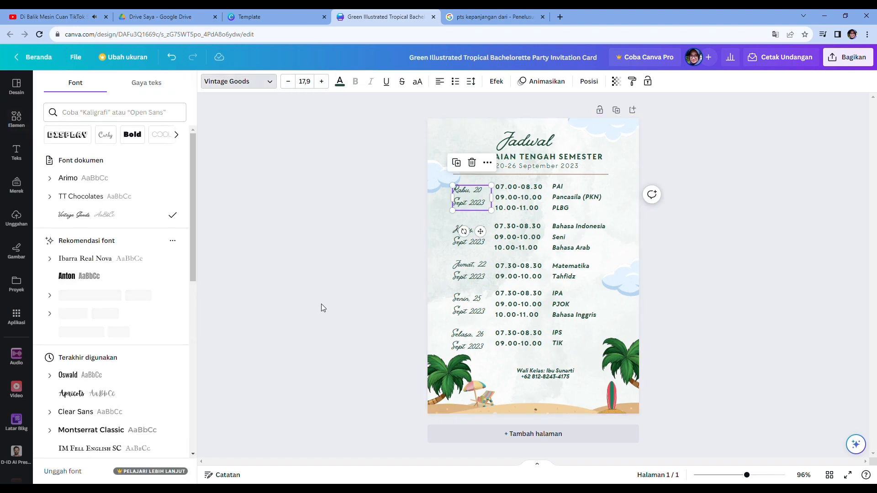
click(78, 280)
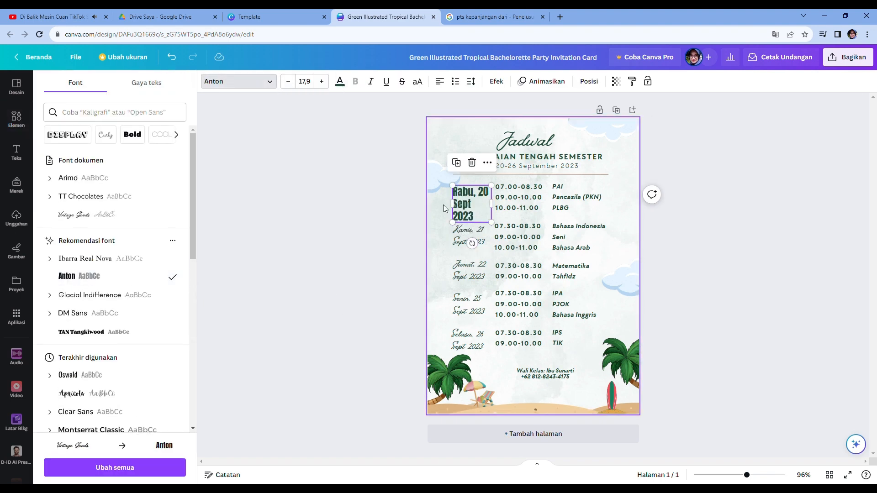
drag(452, 204, 445, 204)
click(463, 238)
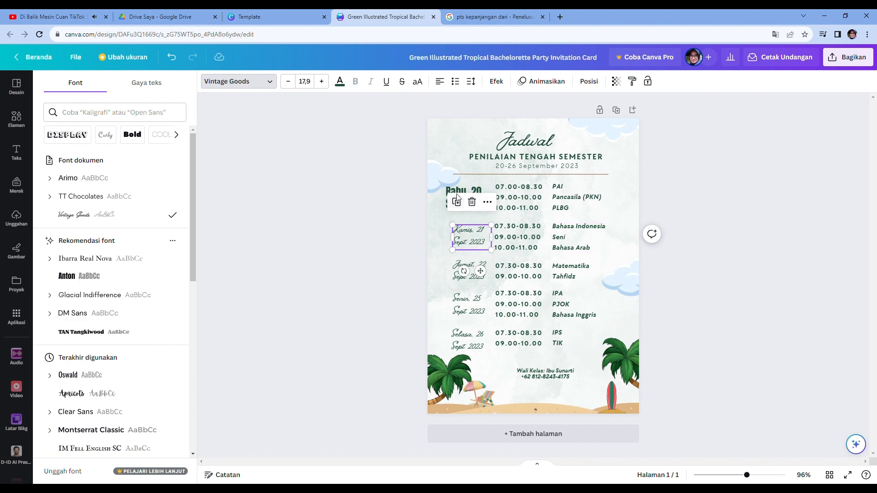
click(457, 191)
click(456, 242)
click(239, 82)
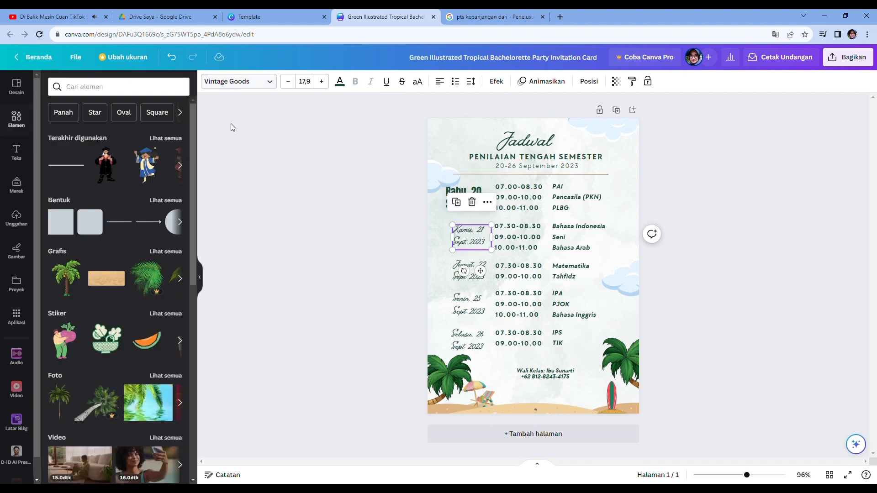
click(270, 82)
click(79, 177)
drag(453, 246, 475, 242)
- Change the Jumat and Senin date labels to the Anton font and shift them left
click(475, 289)
click(474, 275)
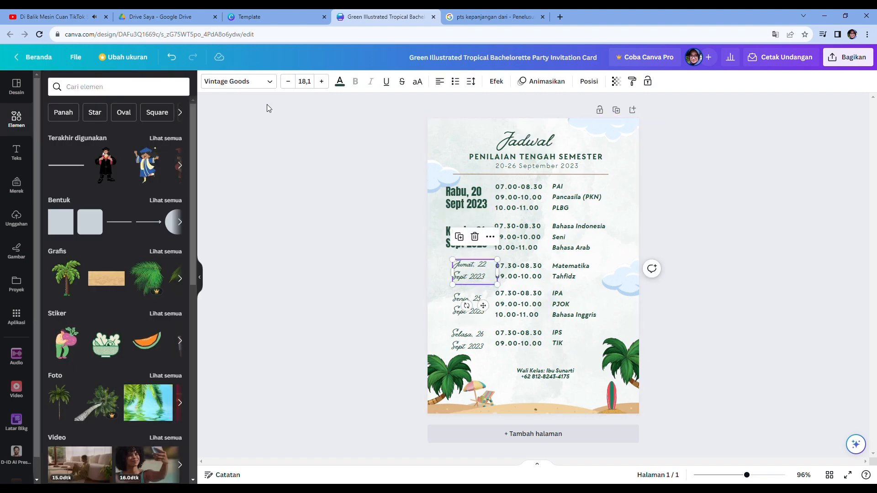
click(264, 82)
scroll(107, 201, down, 2)
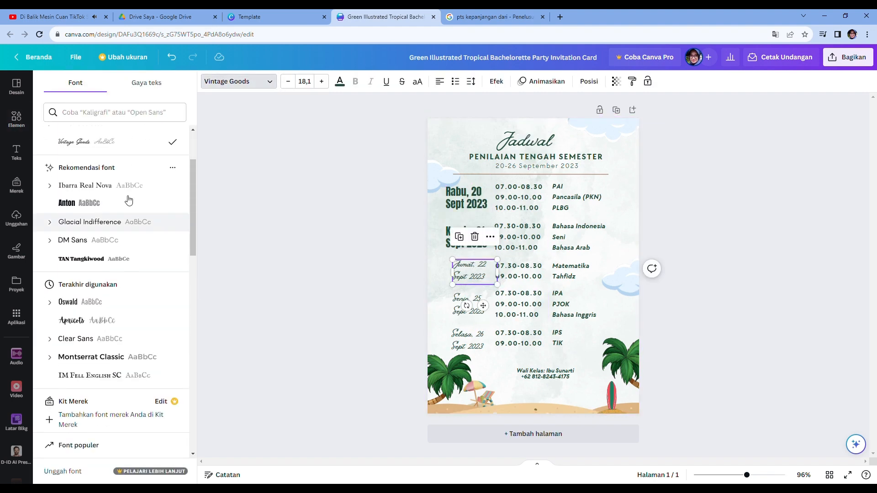
click(108, 207)
drag(452, 272, 478, 277)
click(470, 314)
click(267, 84)
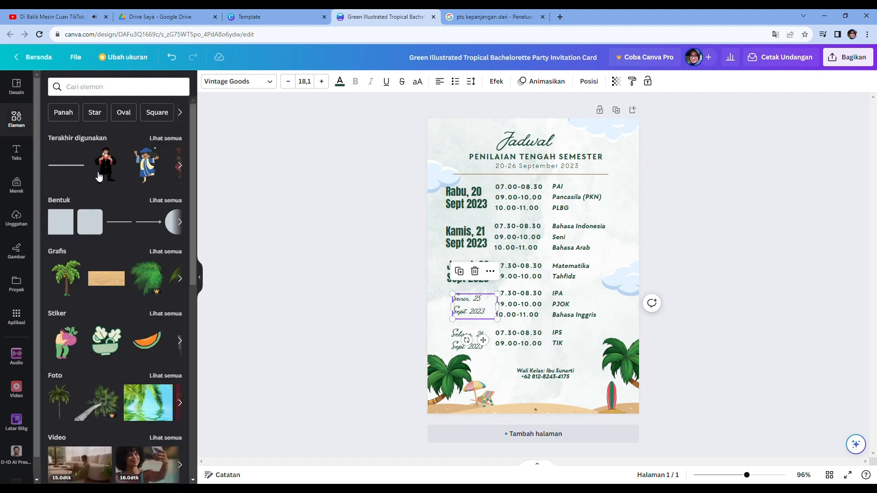
click(211, 88)
click(473, 307)
click(249, 83)
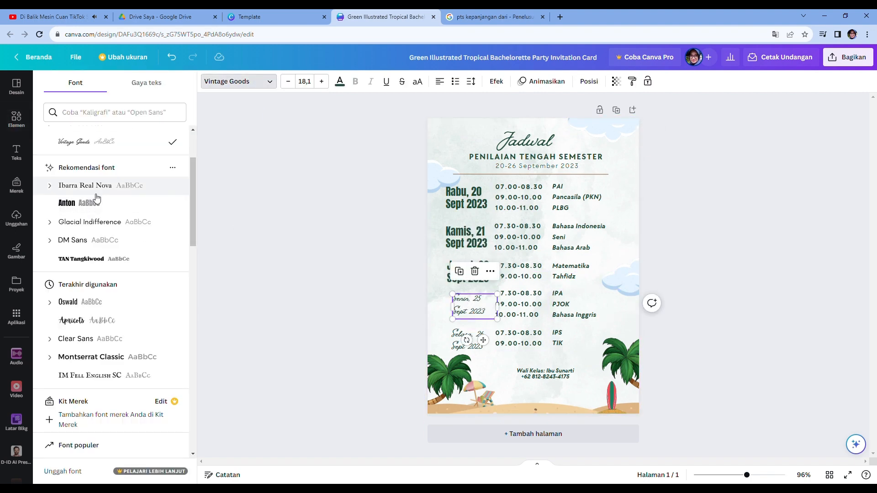
click(73, 203)
drag(456, 311, 453, 312)
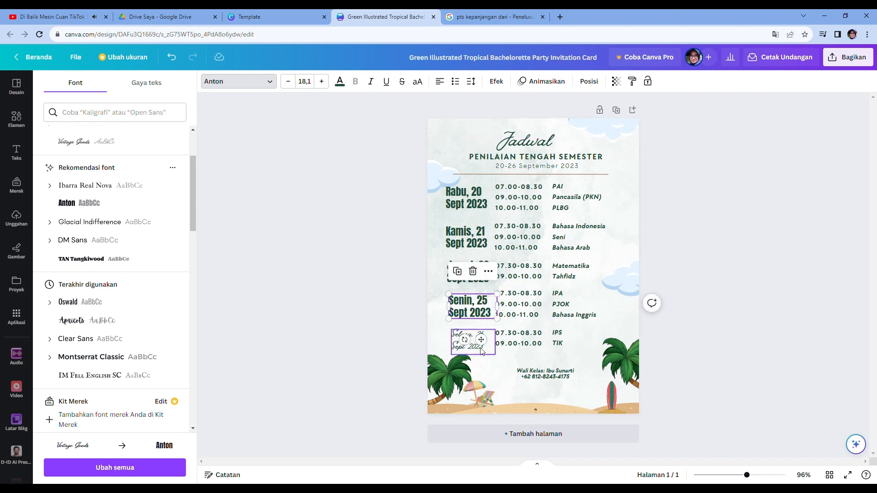
- Change the Selasa date label to the Anton font and align it with the others
click(479, 348)
click(274, 85)
click(270, 83)
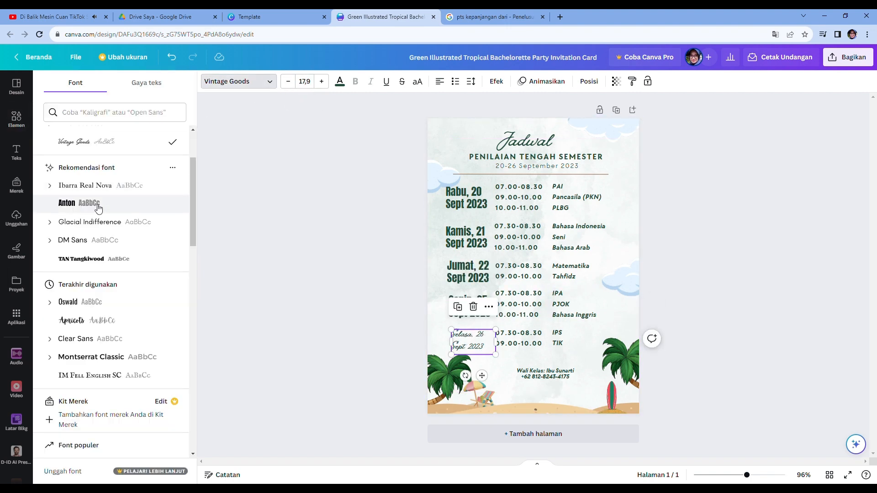
click(73, 203)
drag(451, 342, 453, 348)
click(536, 380)
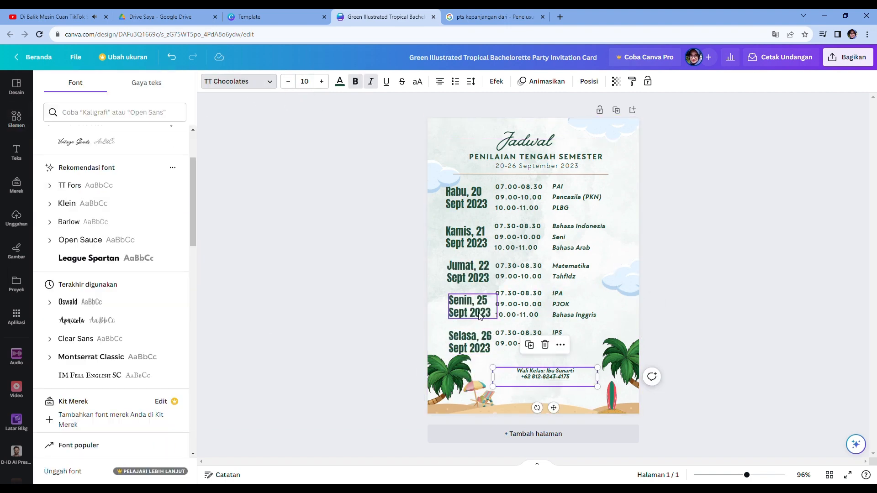
- Decrease the font size of each of the five date labels by one step
drag(465, 269, 463, 269)
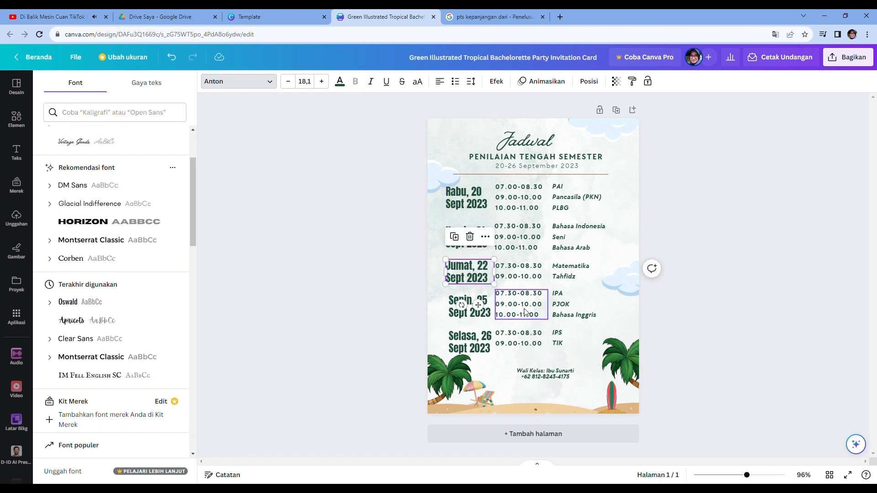
click(558, 339)
click(452, 200)
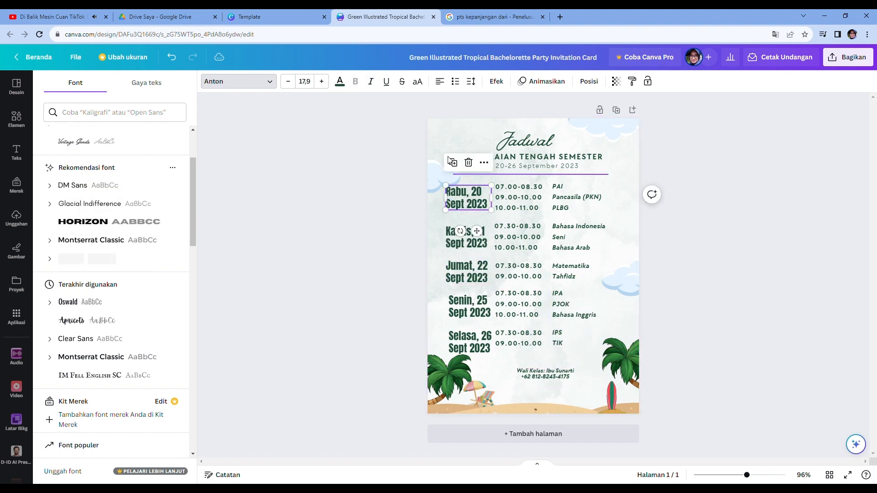
click(294, 80)
click(294, 80)
click(502, 236)
click(476, 236)
click(292, 85)
click(292, 85)
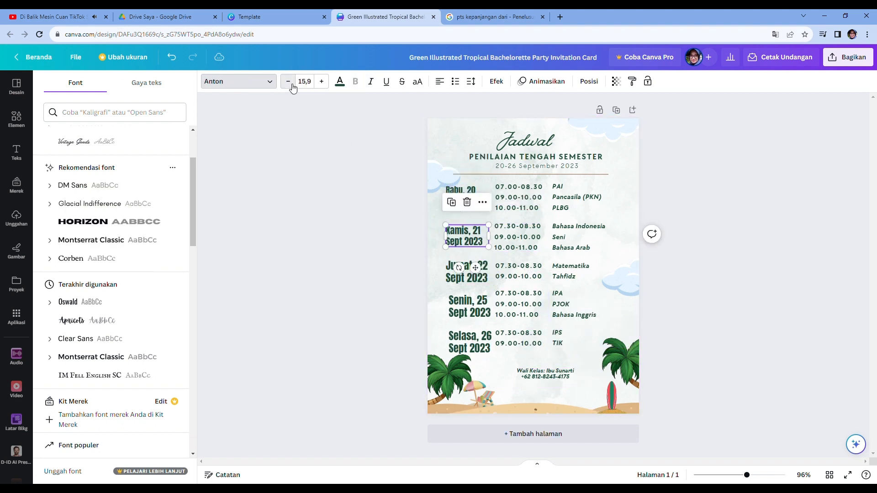
click(470, 278)
click(464, 196)
click(320, 83)
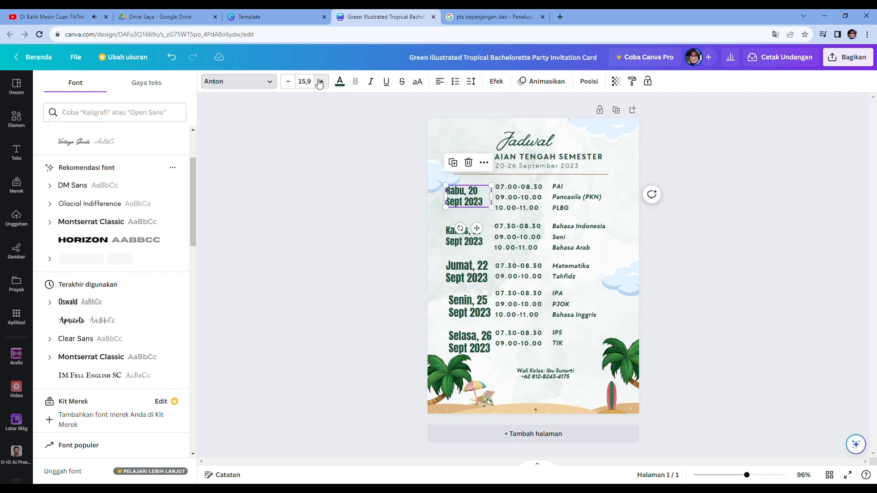
click(473, 287)
click(288, 83)
click(289, 83)
click(470, 305)
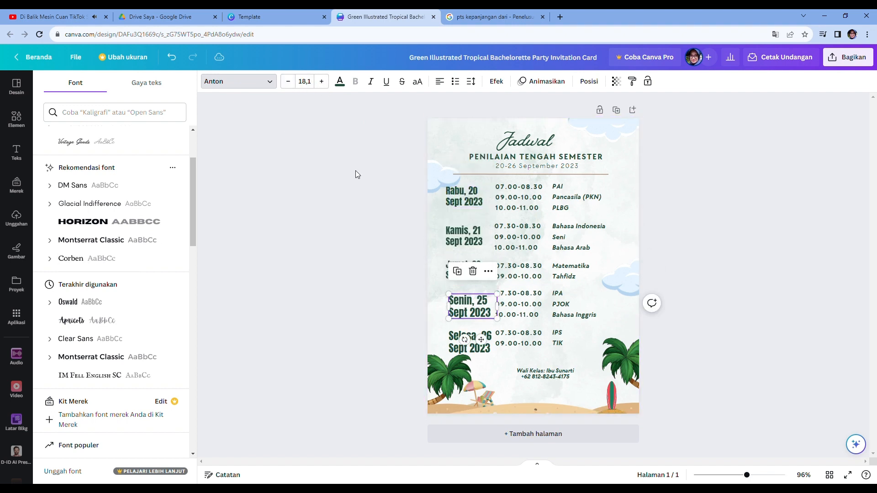
click(293, 84)
click(485, 347)
click(295, 85)
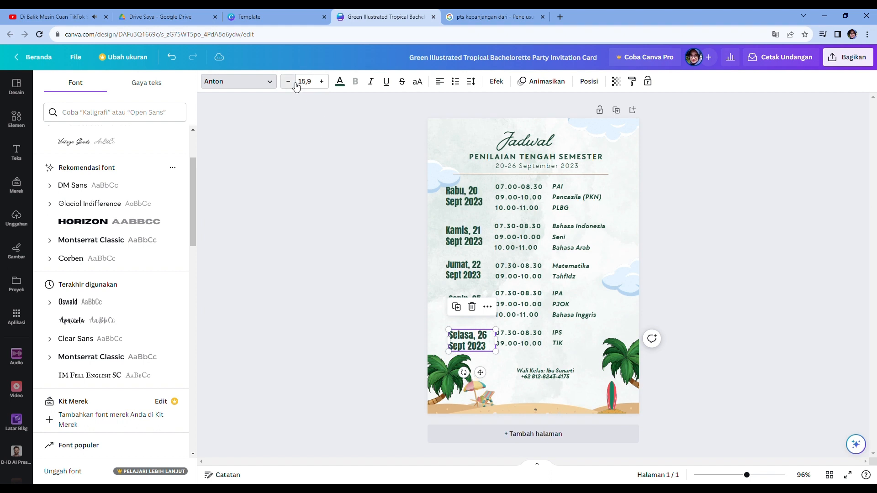
click(328, 85)
drag(501, 355, 499, 354)
click(532, 403)
- Set the Senin date label's font size to 15
click(470, 307)
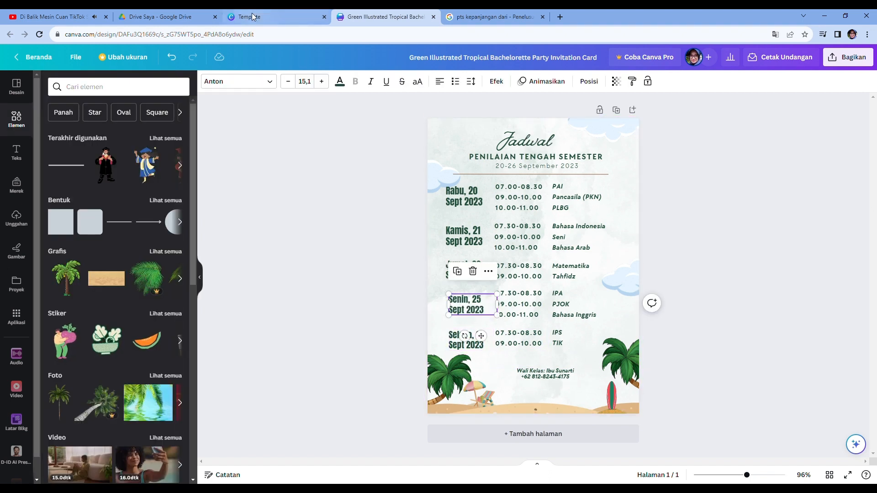
click(314, 85)
click(313, 86)
click(309, 87)
click(321, 195)
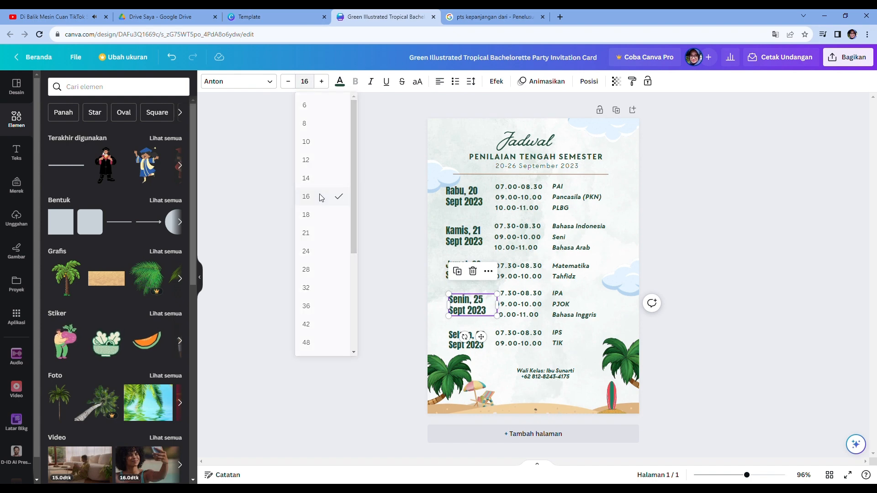
click(310, 85)
text(1)
click(407, 146)
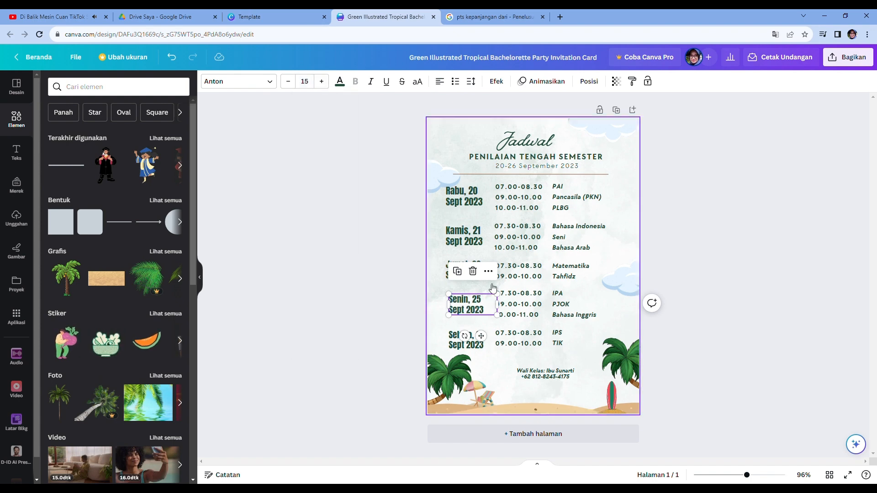
- Check the Jumat and Kamis date labels' font sizes and set the Rabu date label's font size to 15
click(453, 274)
click(315, 84)
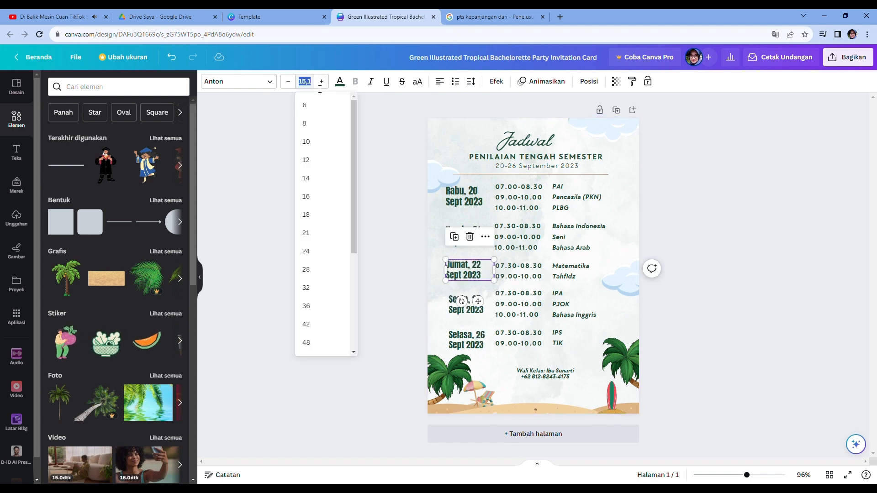
click(372, 150)
click(464, 236)
click(305, 82)
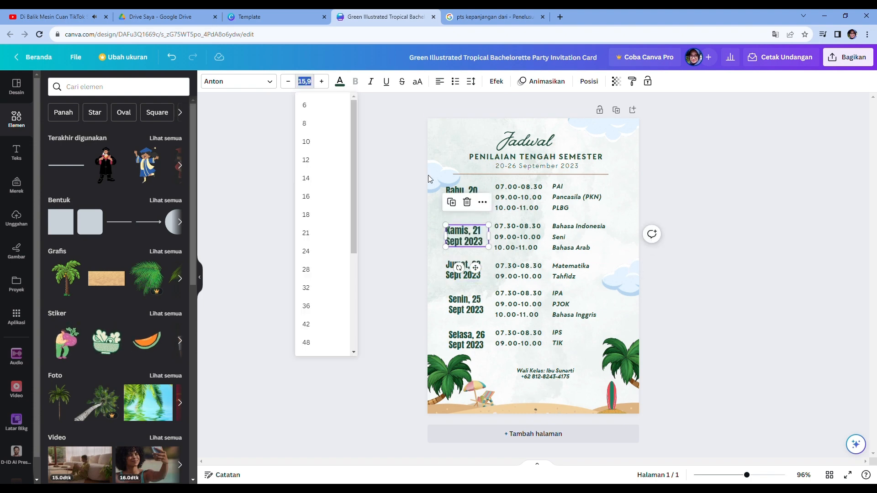
key(Return)
click(461, 187)
click(311, 86)
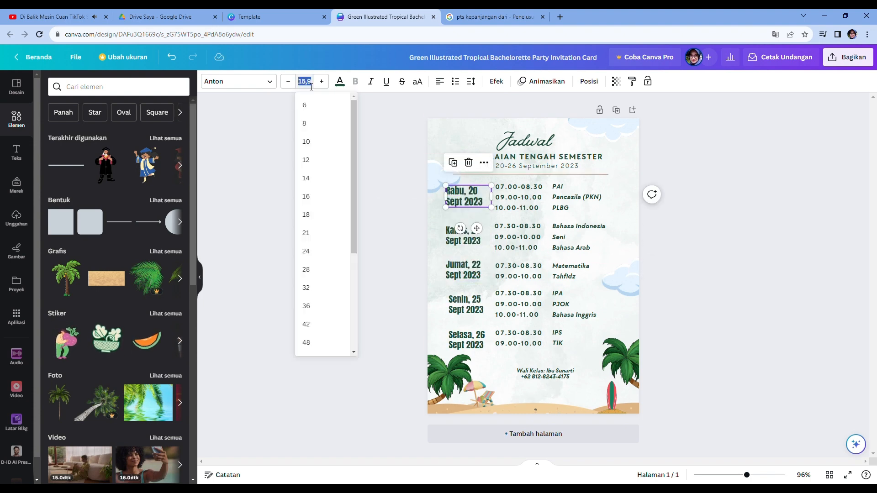
text(15)
key(Return)
- Move the homeroom teacher contact text block slightly lower on the page
click(525, 340)
click(635, 359)
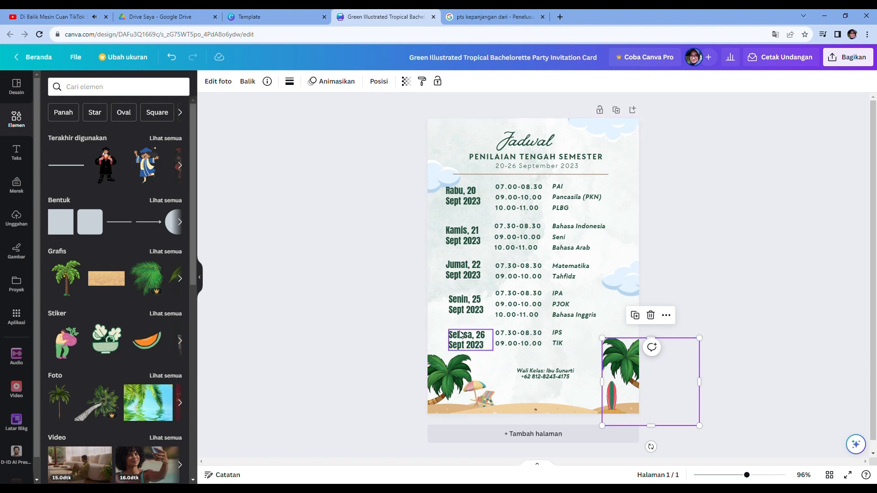
click(461, 307)
click(464, 342)
click(545, 373)
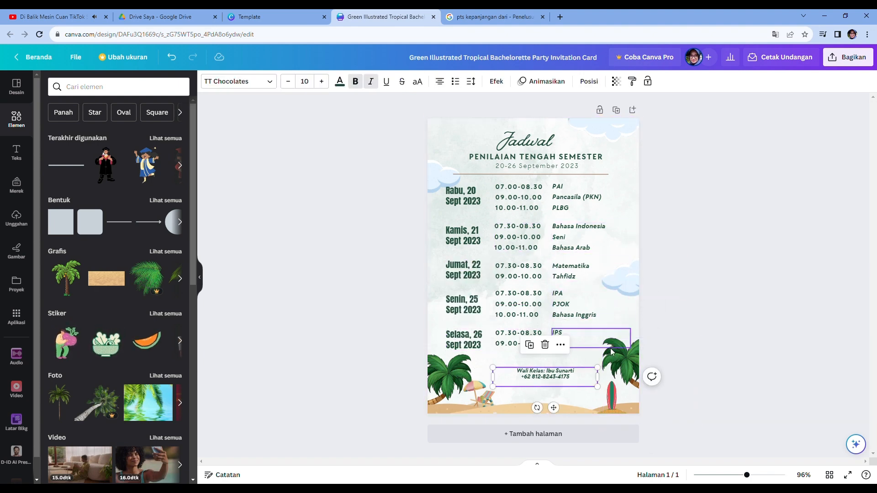
click(602, 307)
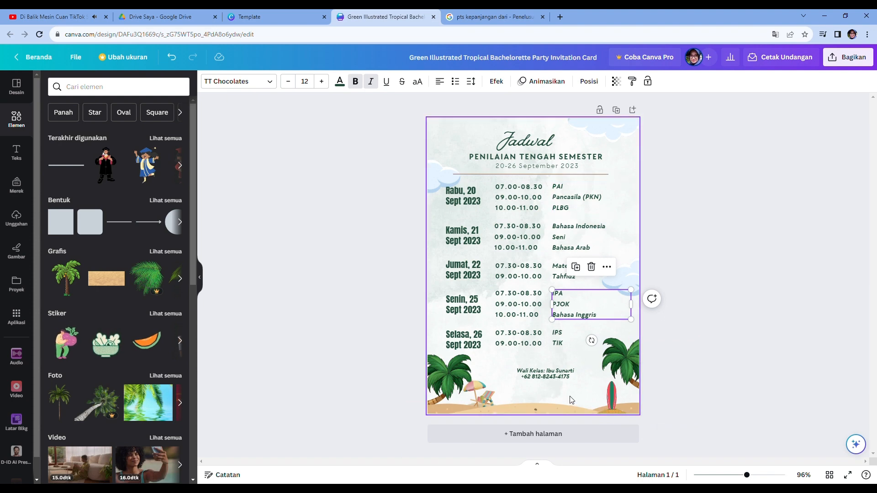
drag(562, 383, 561, 394)
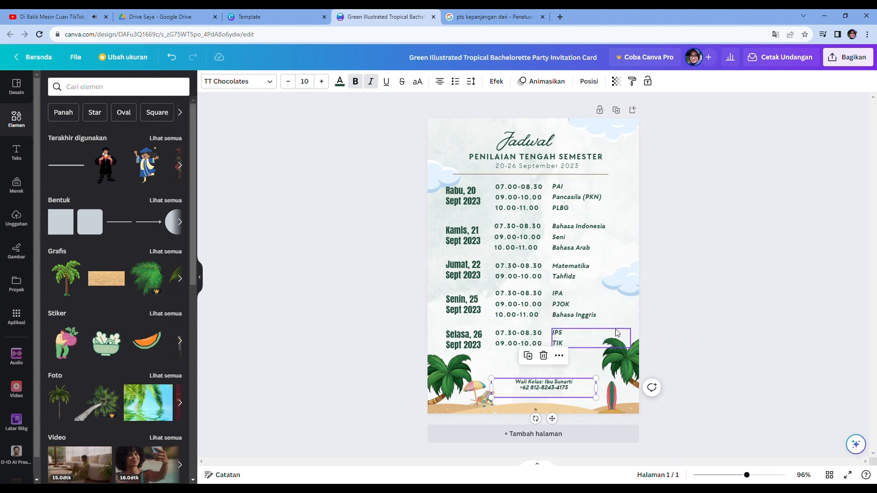
click(611, 312)
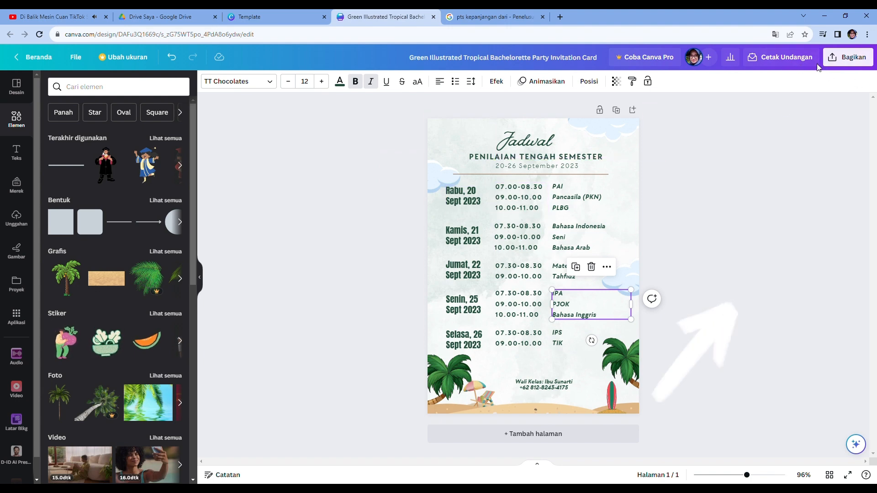
- Download the finished design as a JPG file
click(840, 56)
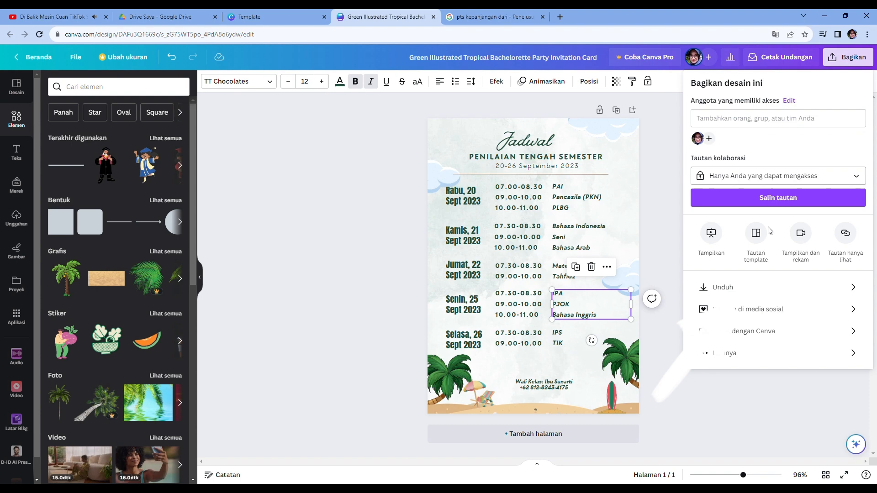
click(719, 289)
click(738, 129)
click(733, 151)
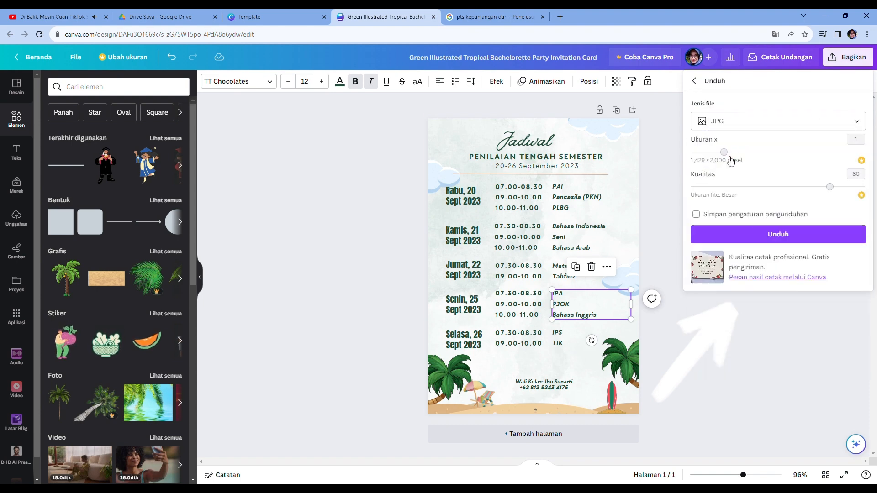
click(773, 230)
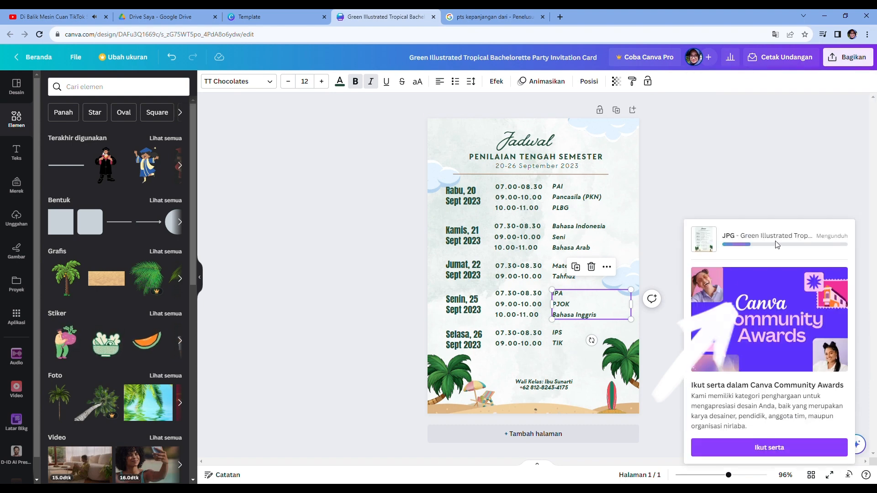